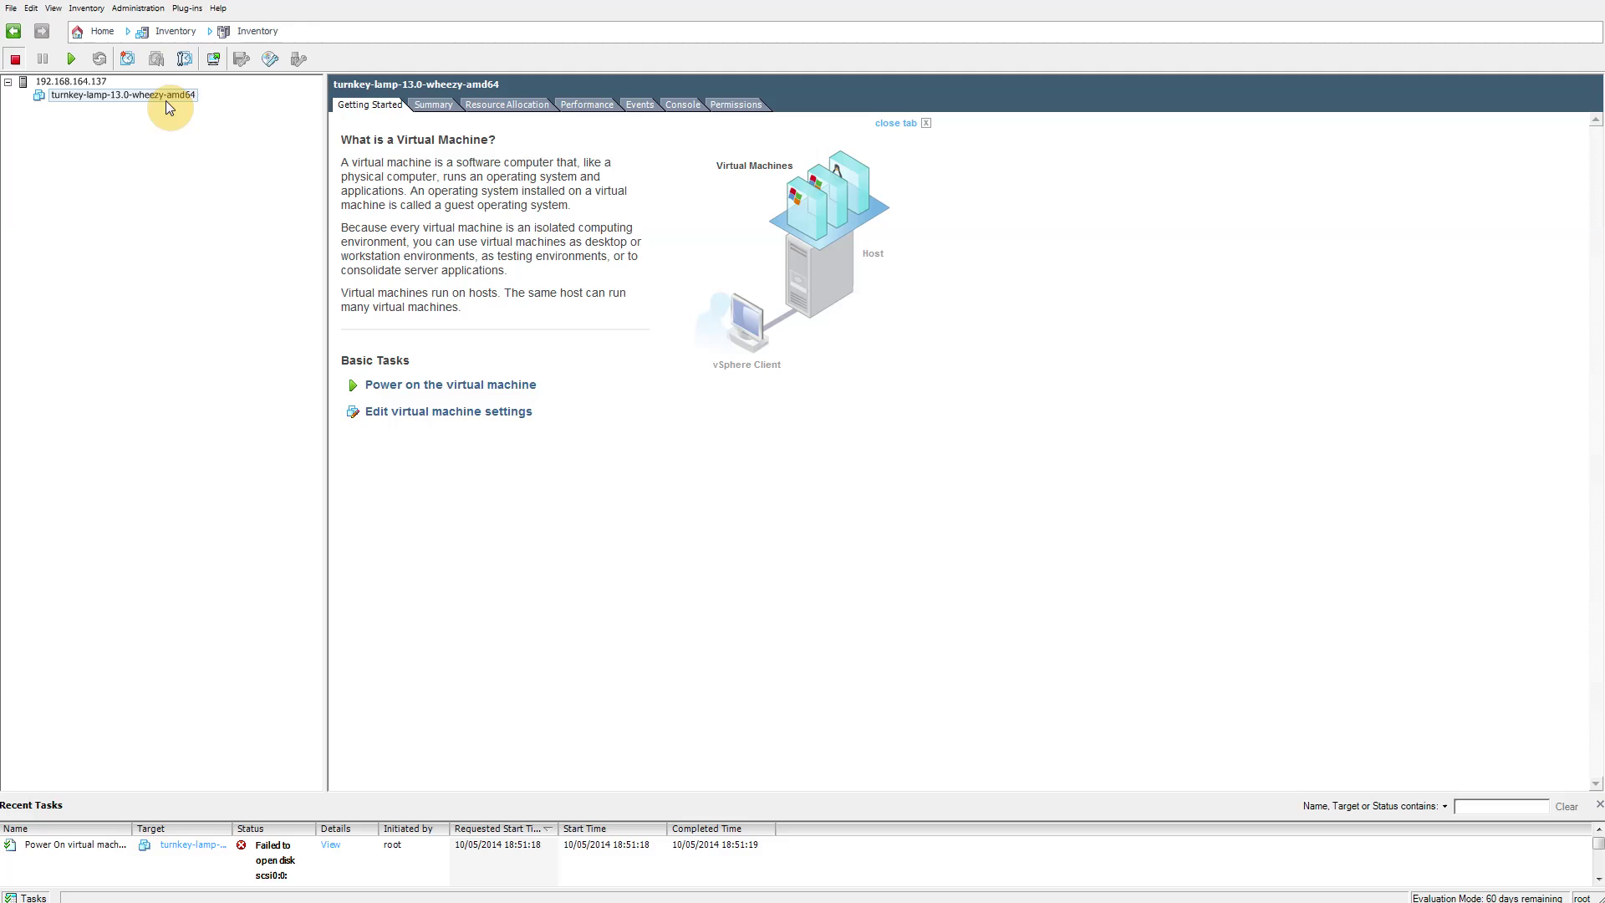
Retry powering on turnkey-lamp, close the unsupported disk type error, and reselect the VM.
click(74, 59)
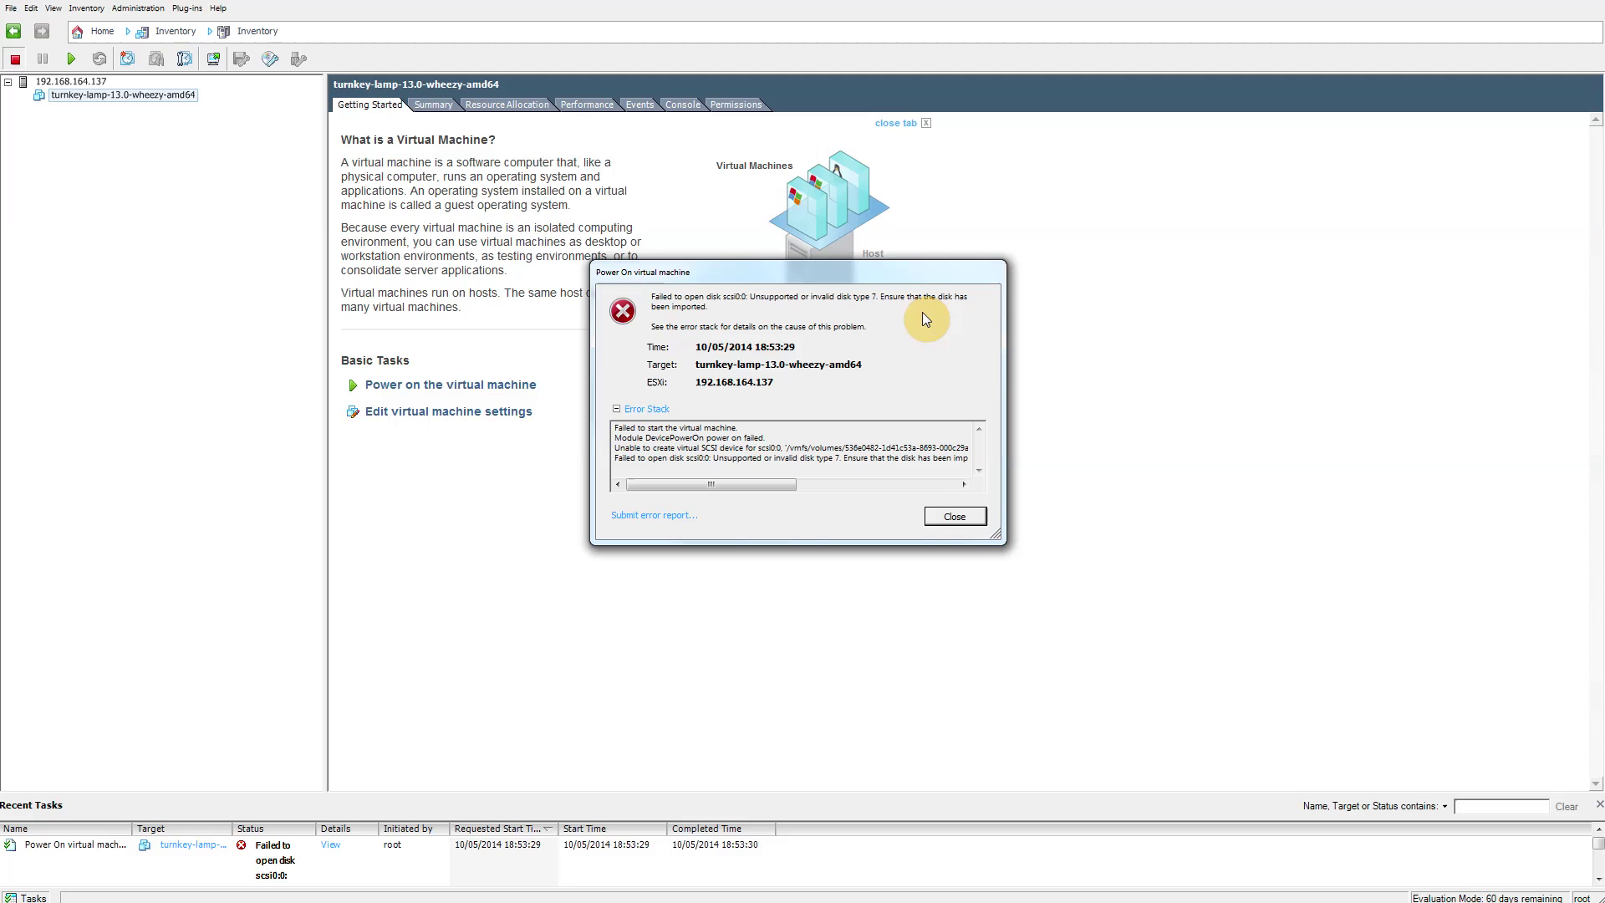
click(979, 522)
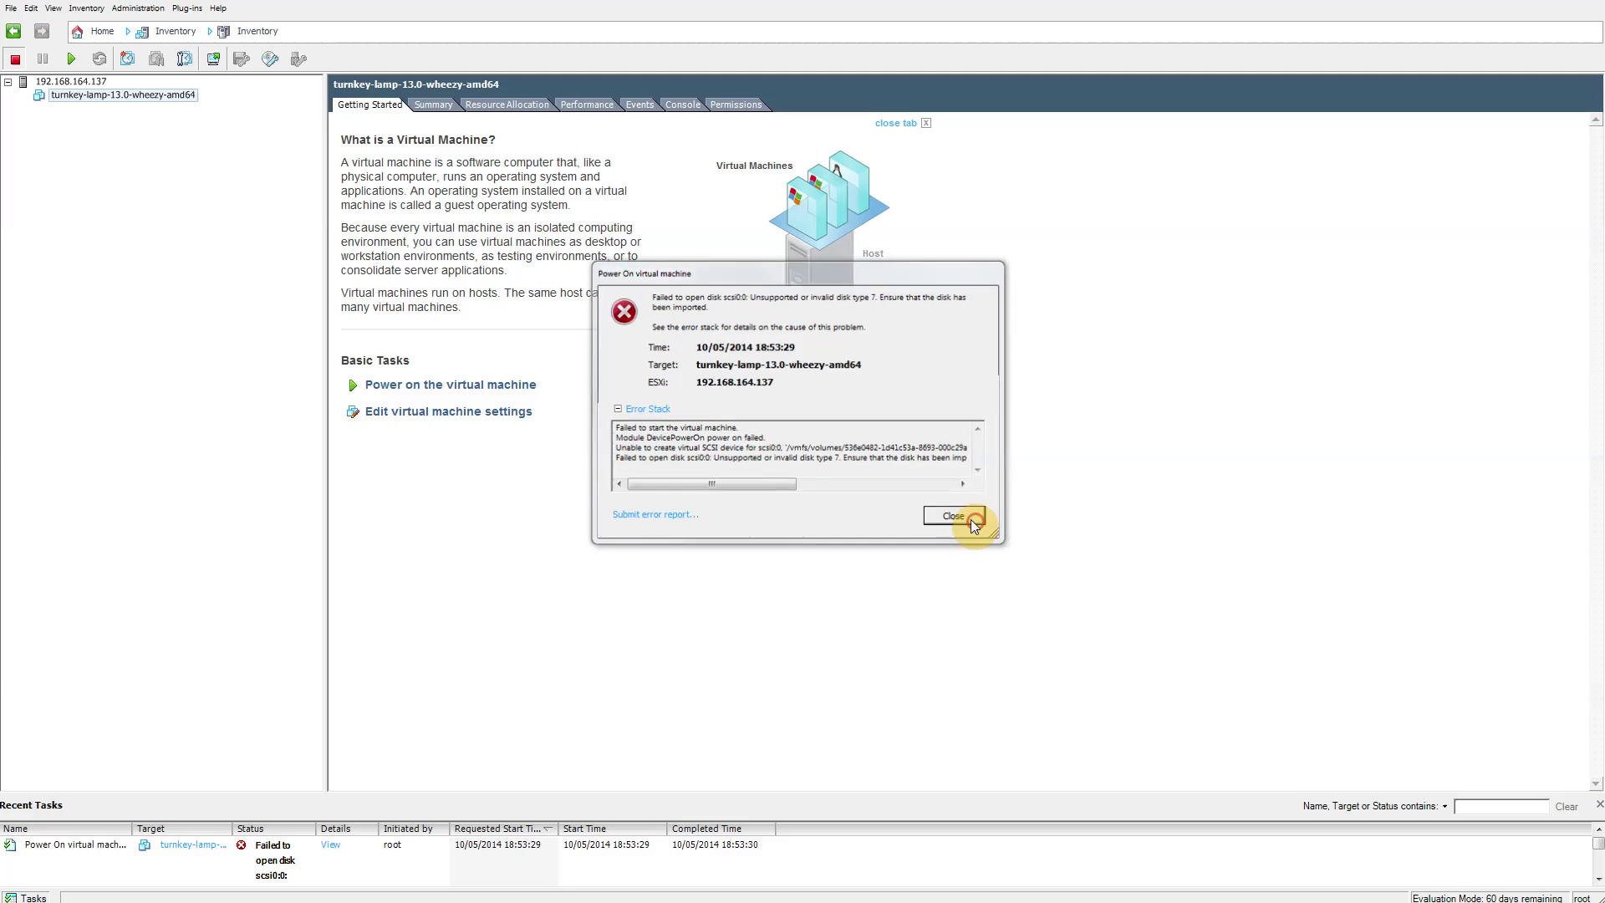
click(161, 132)
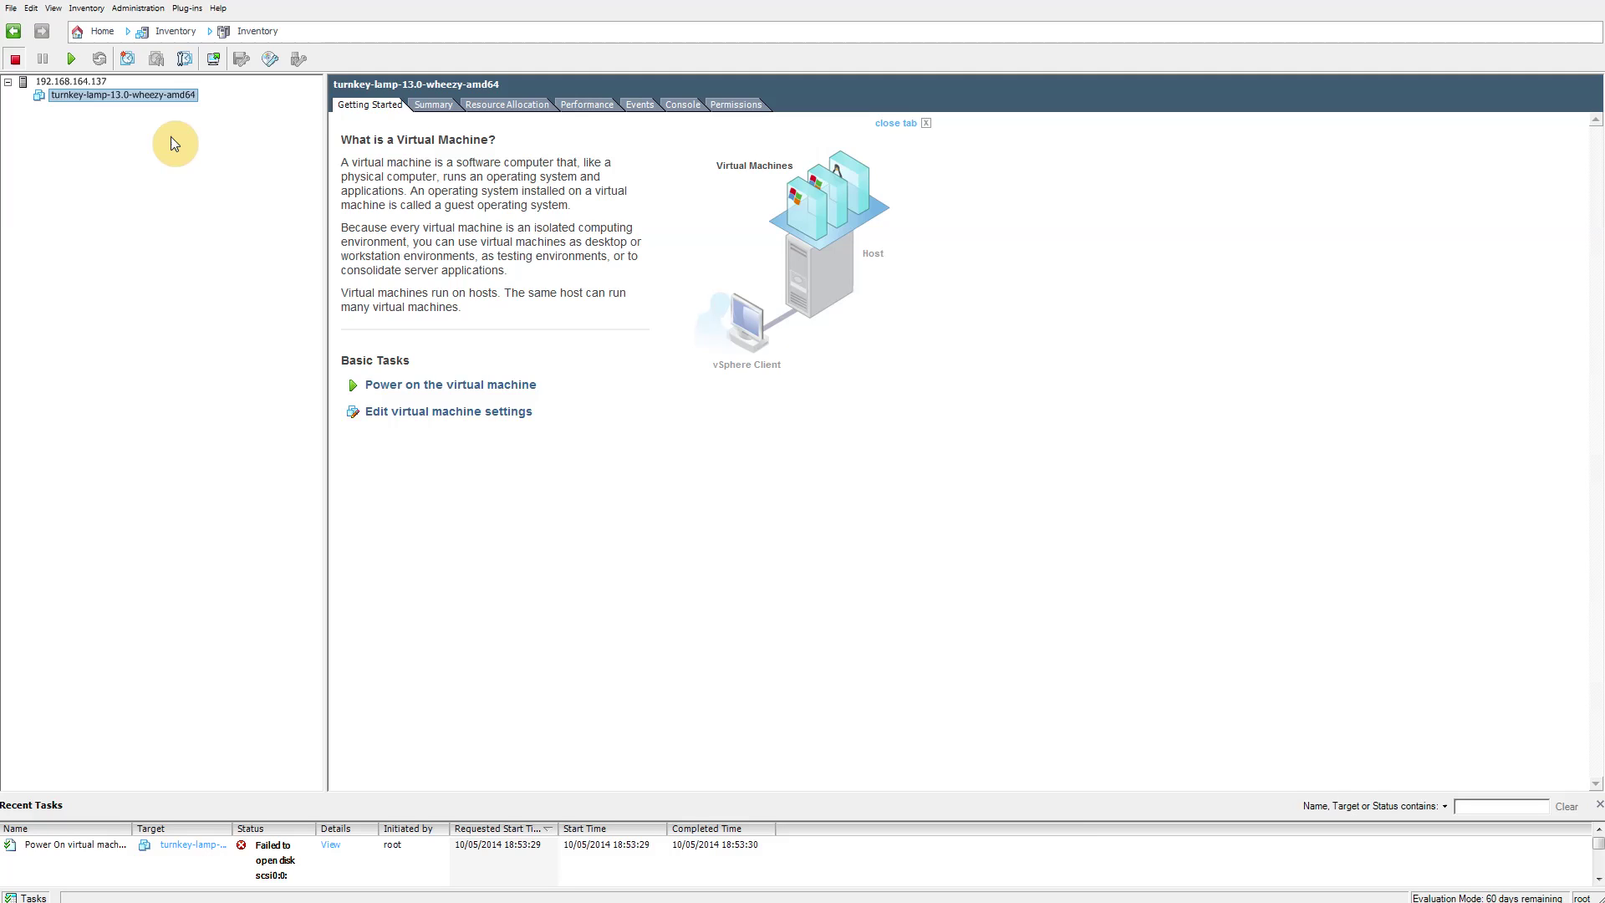
click(238, 226)
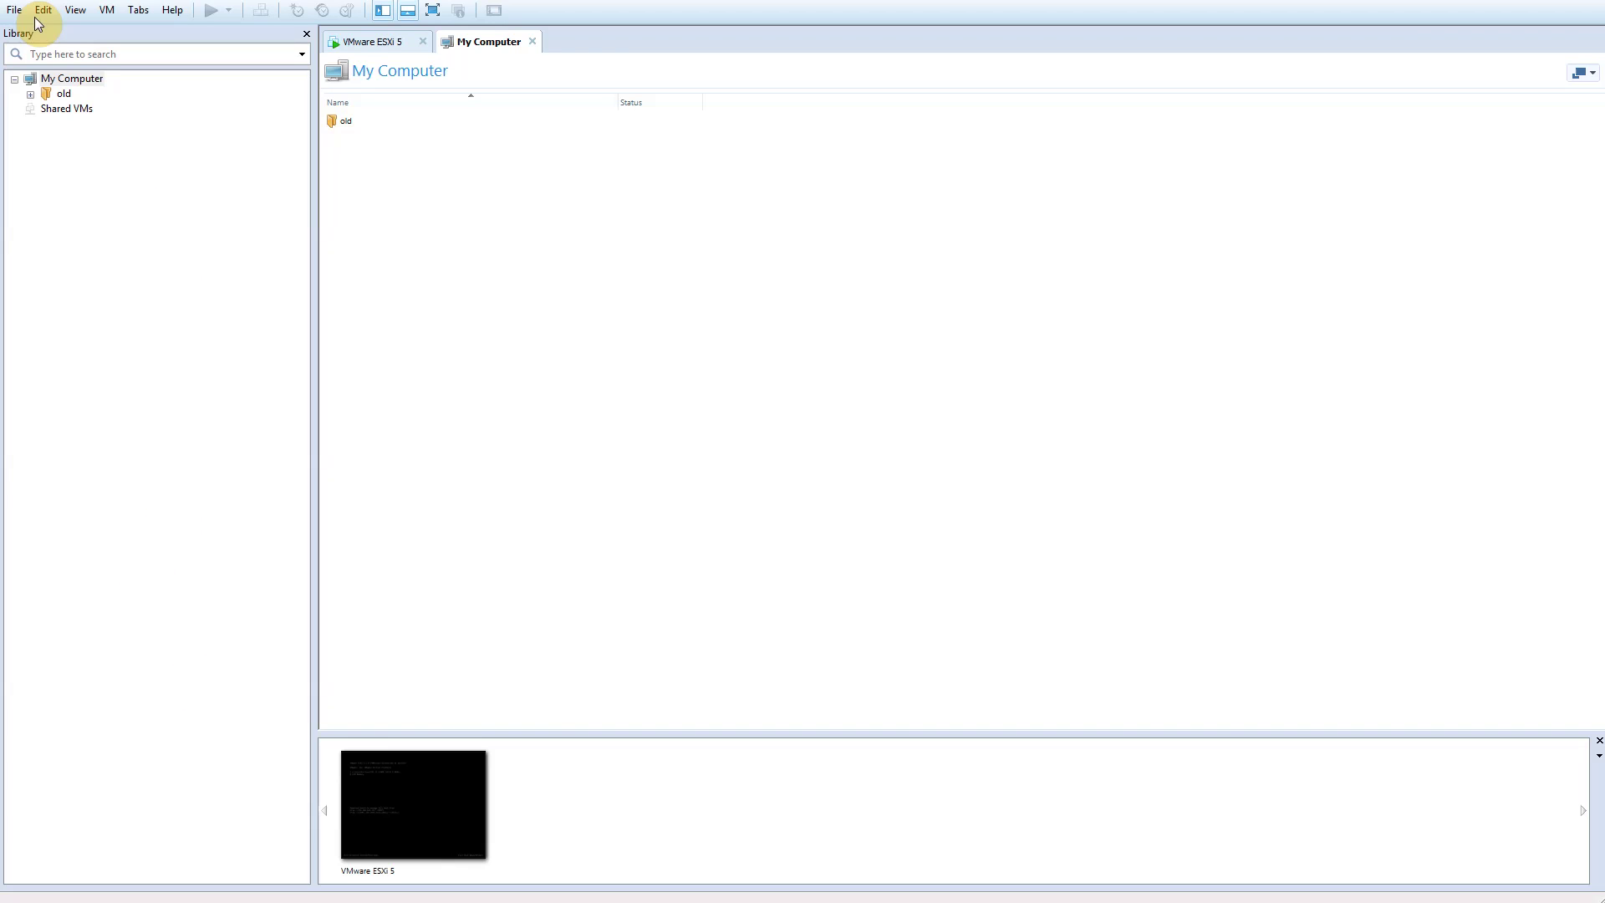
Connect to ESXi host 192.168.164.137 as root, always trusting its certificate.
click(18, 12)
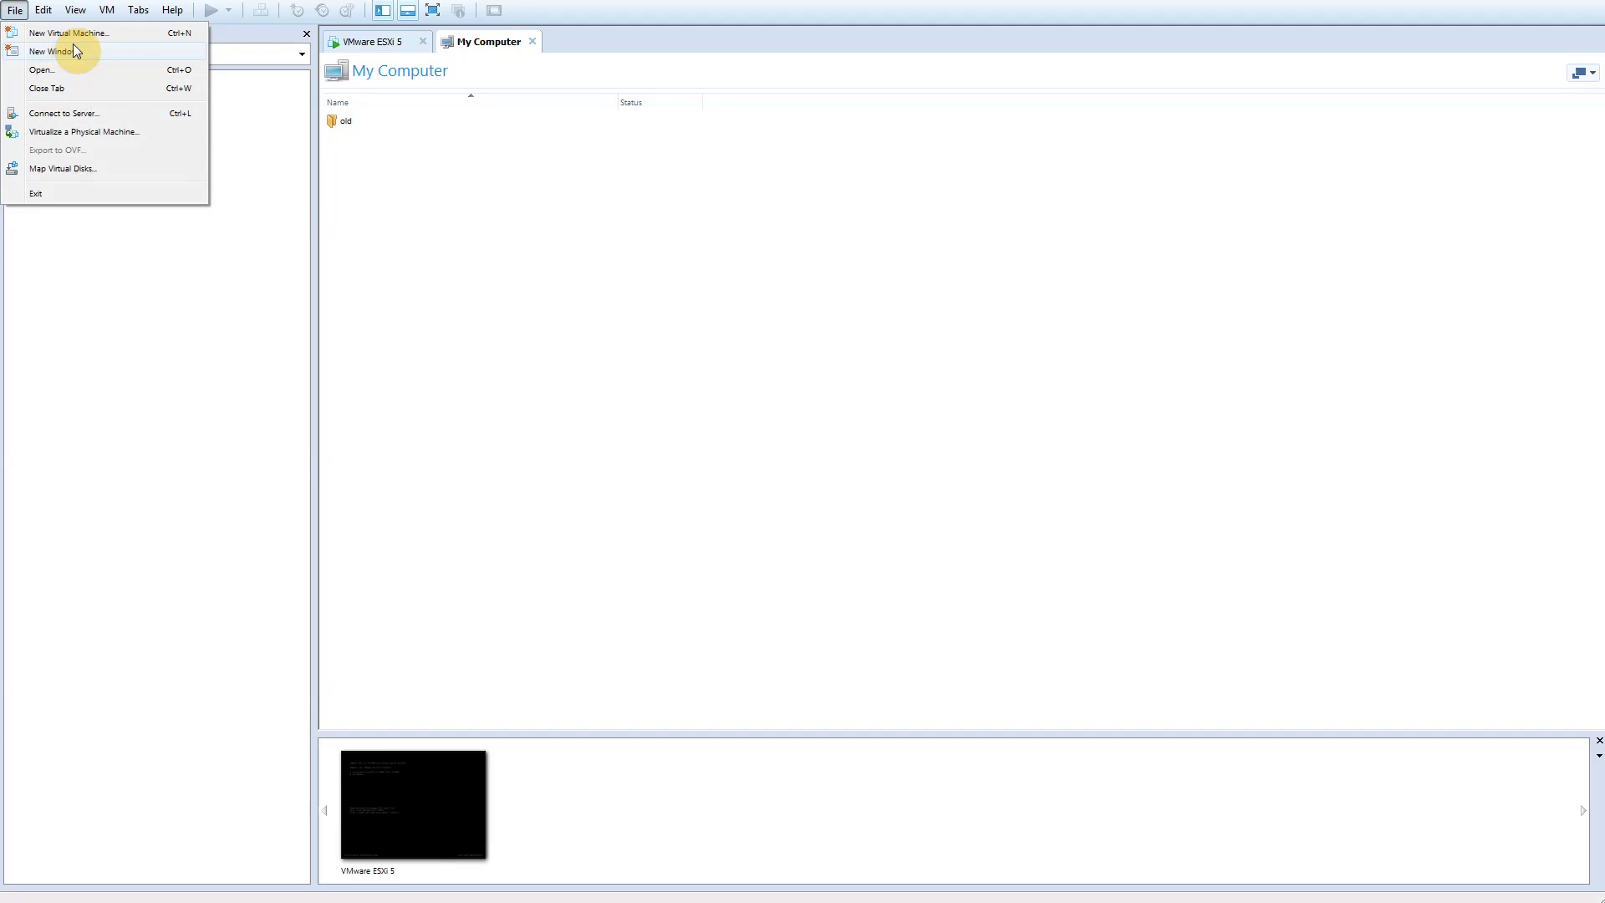
click(64, 113)
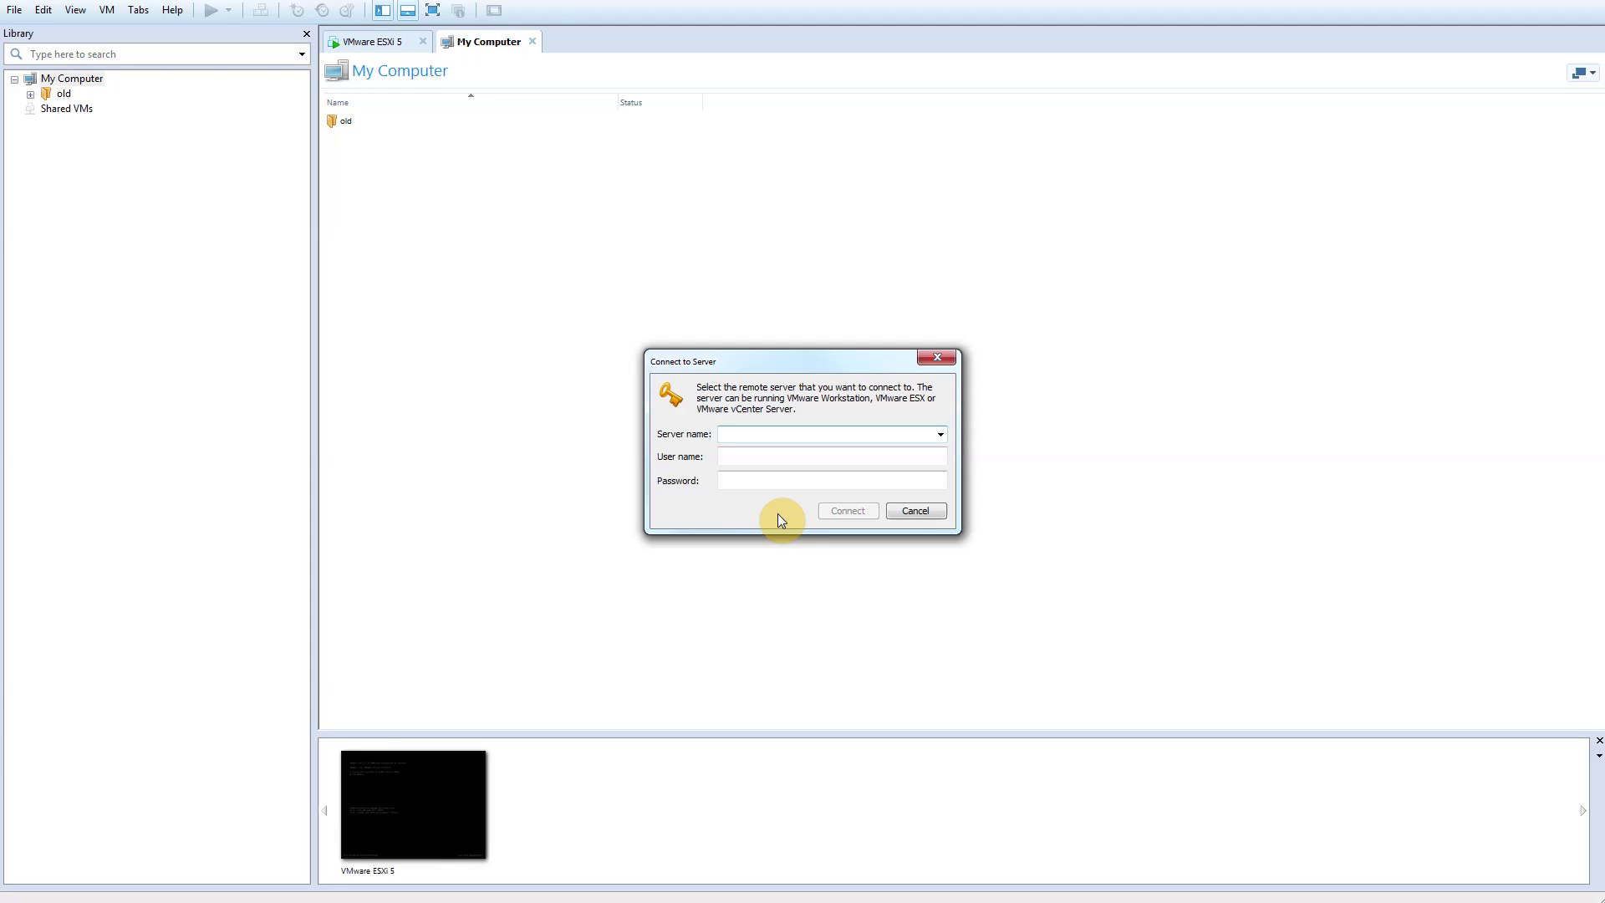
text(19)
text(2.168.164.13)
text(7)
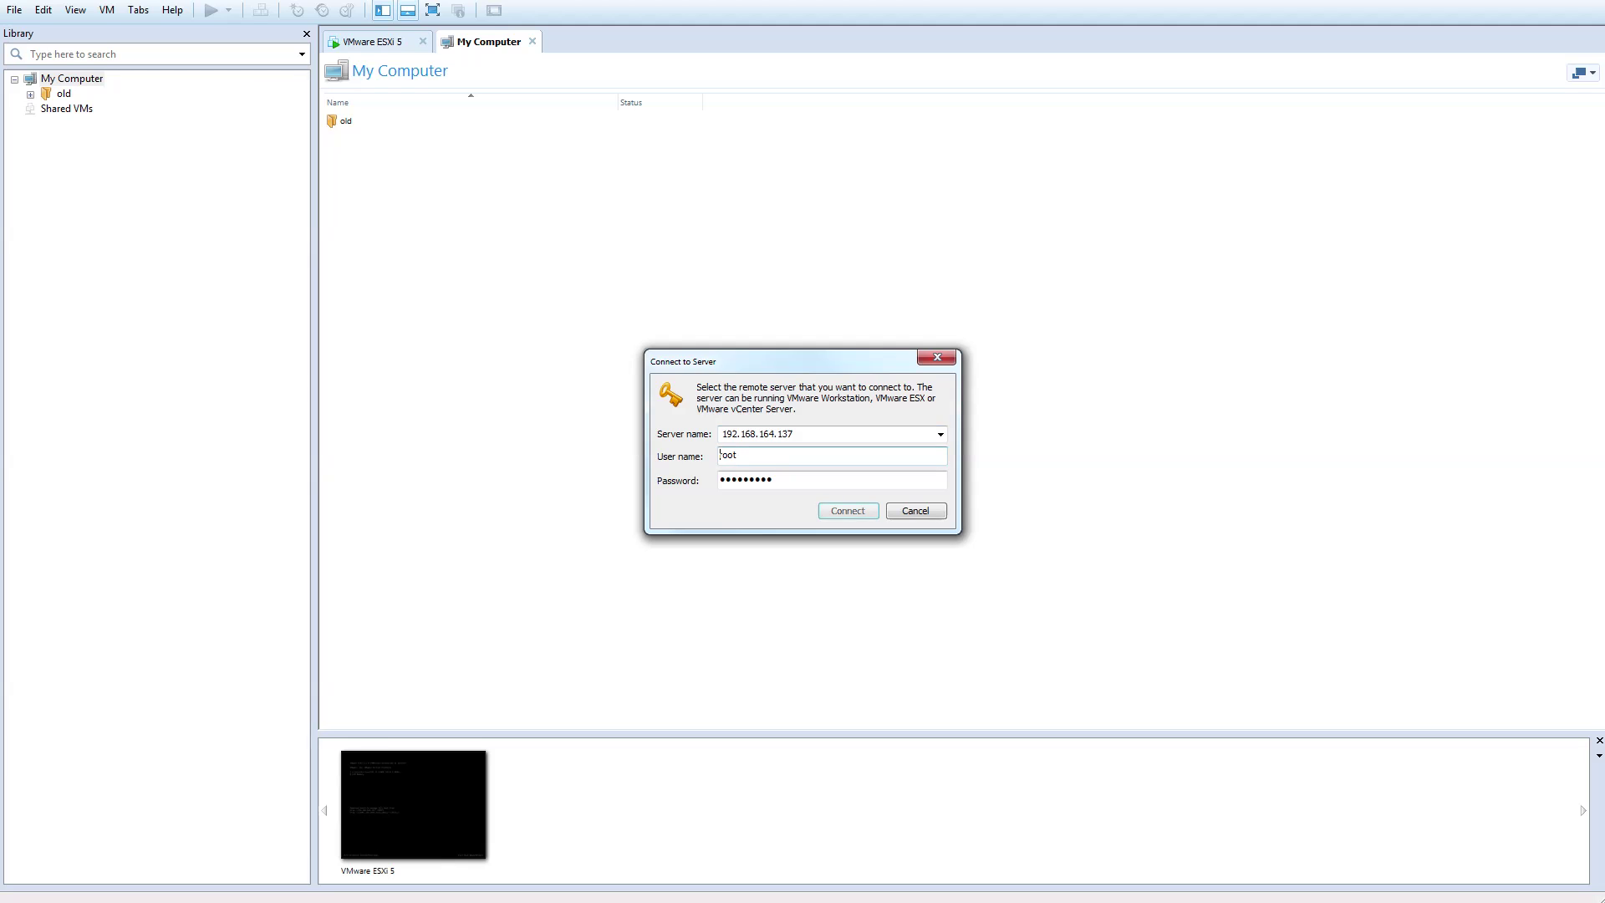
click(866, 510)
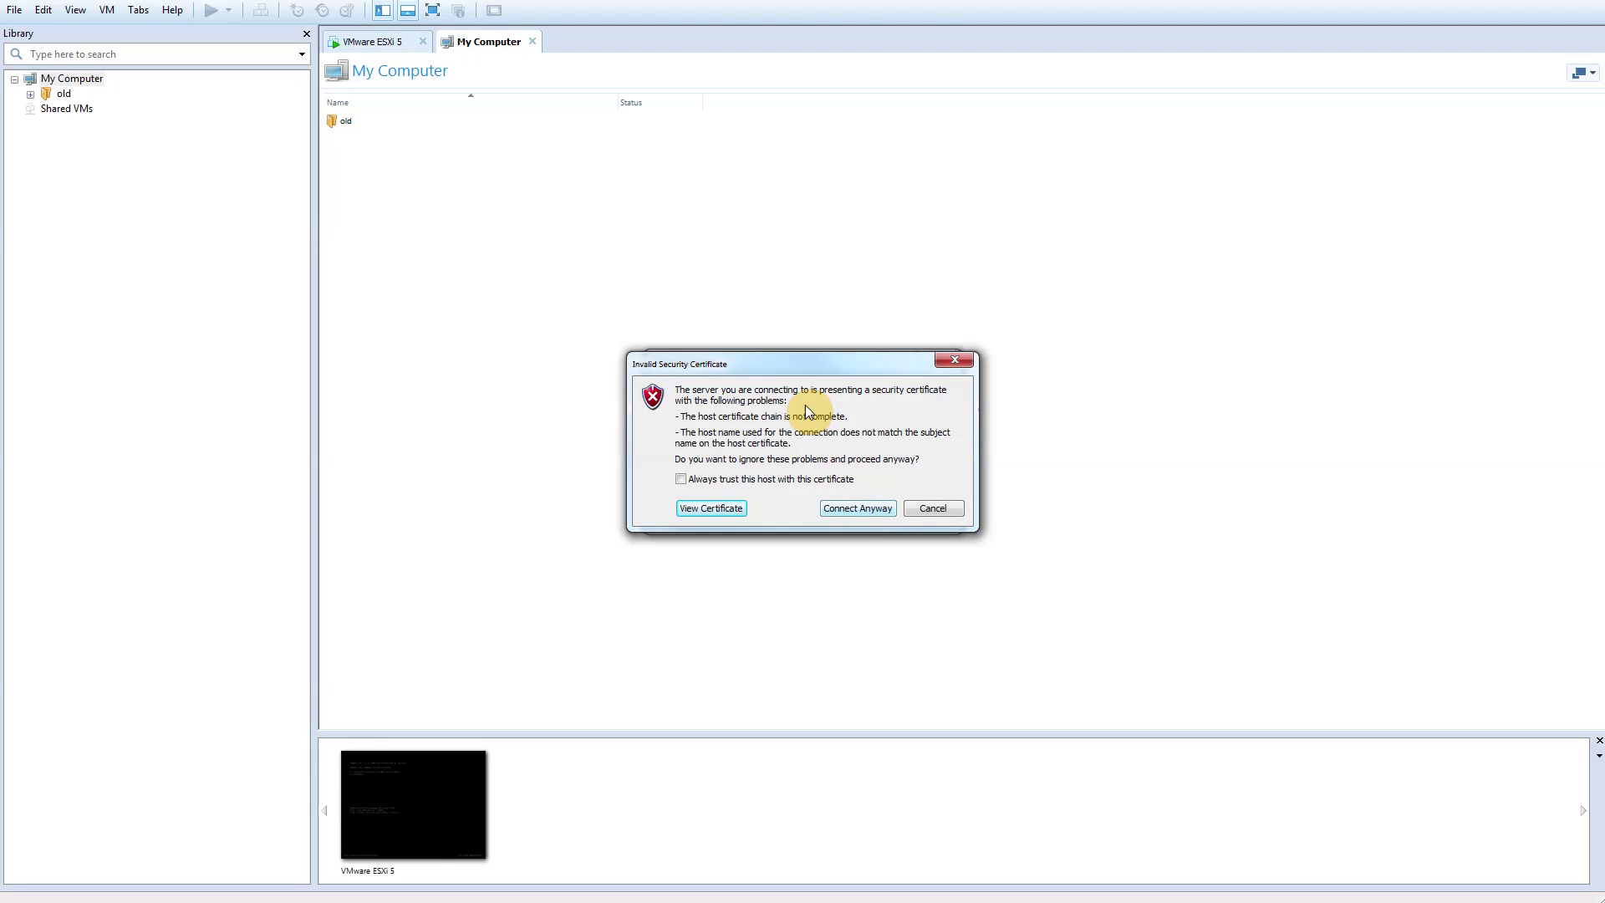
click(681, 480)
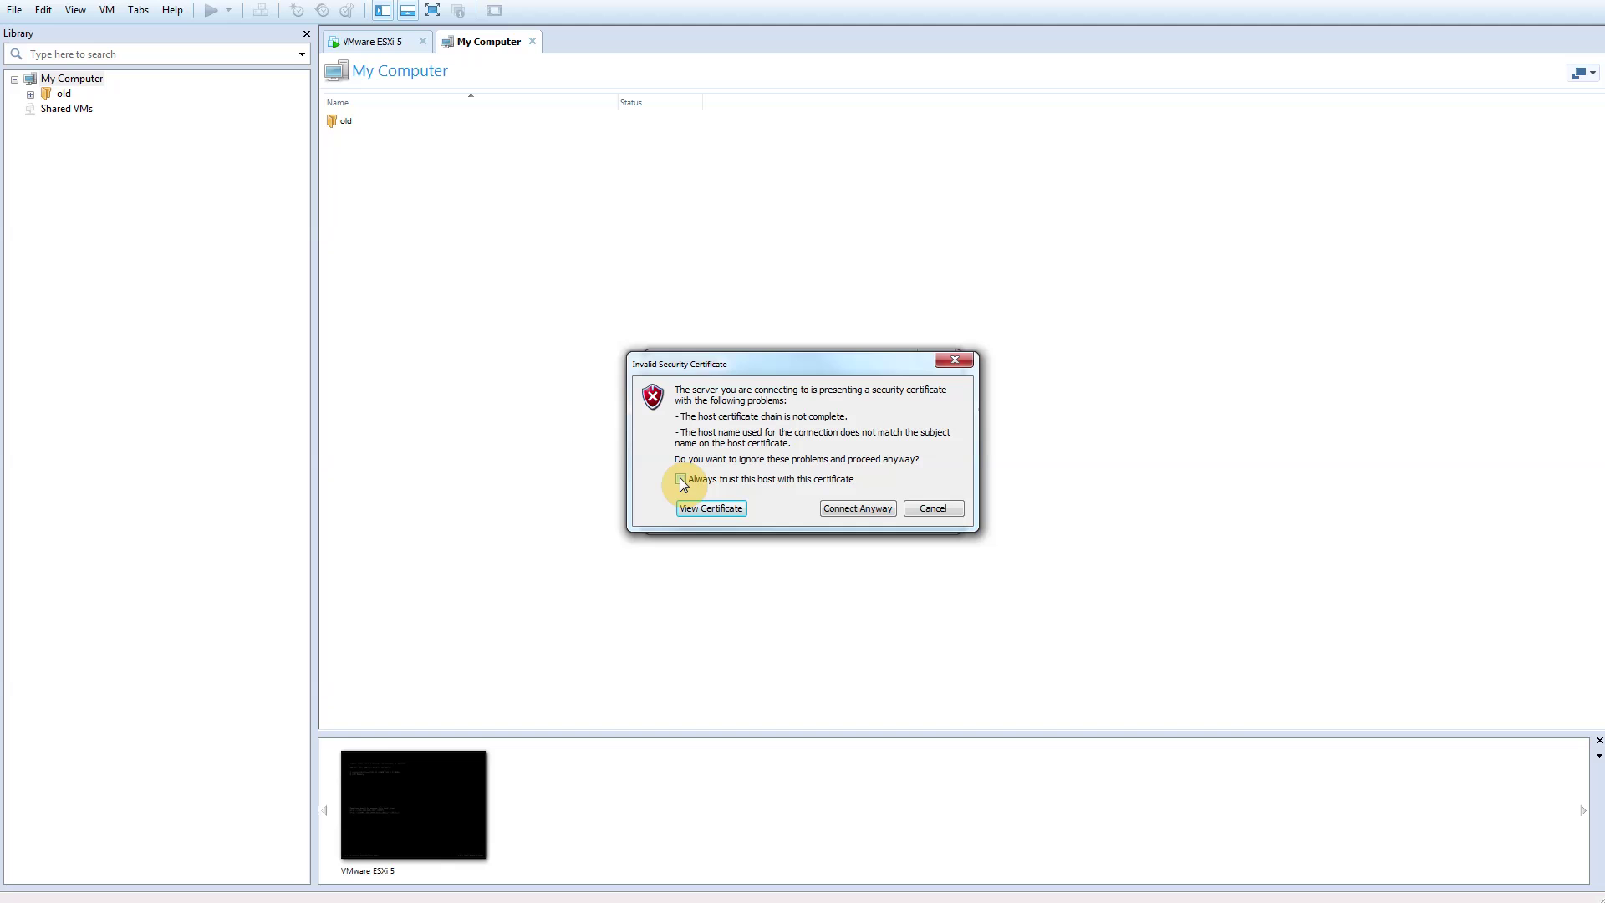
click(879, 507)
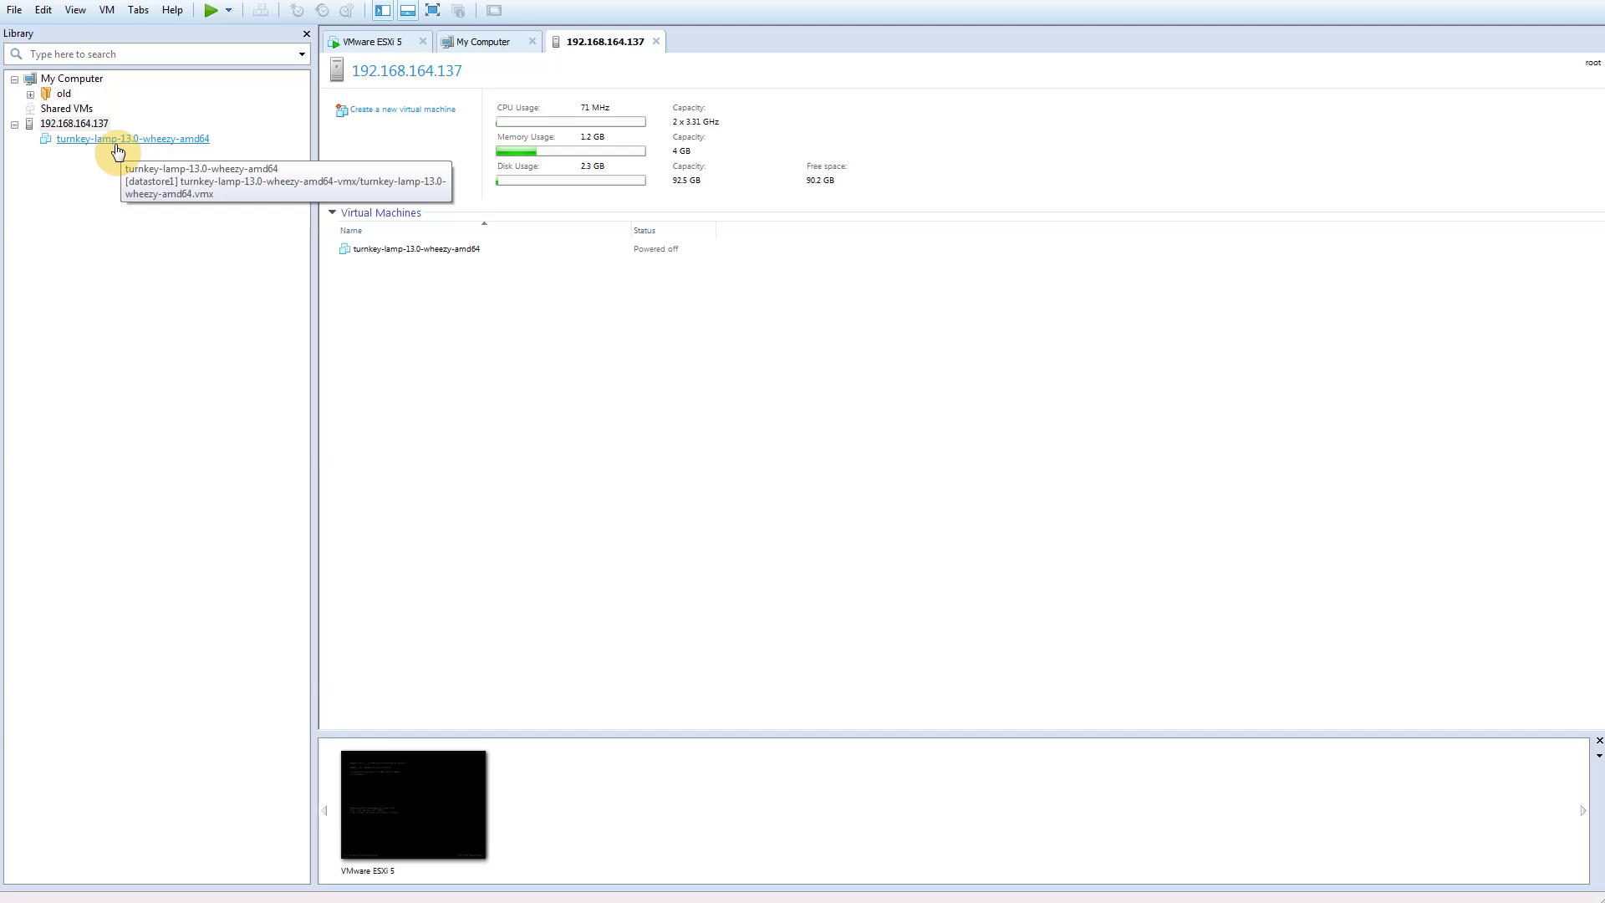
Try powering on the remote turnkey-lamp VM, dismiss its disk type error, then select My Computer.
click(113, 140)
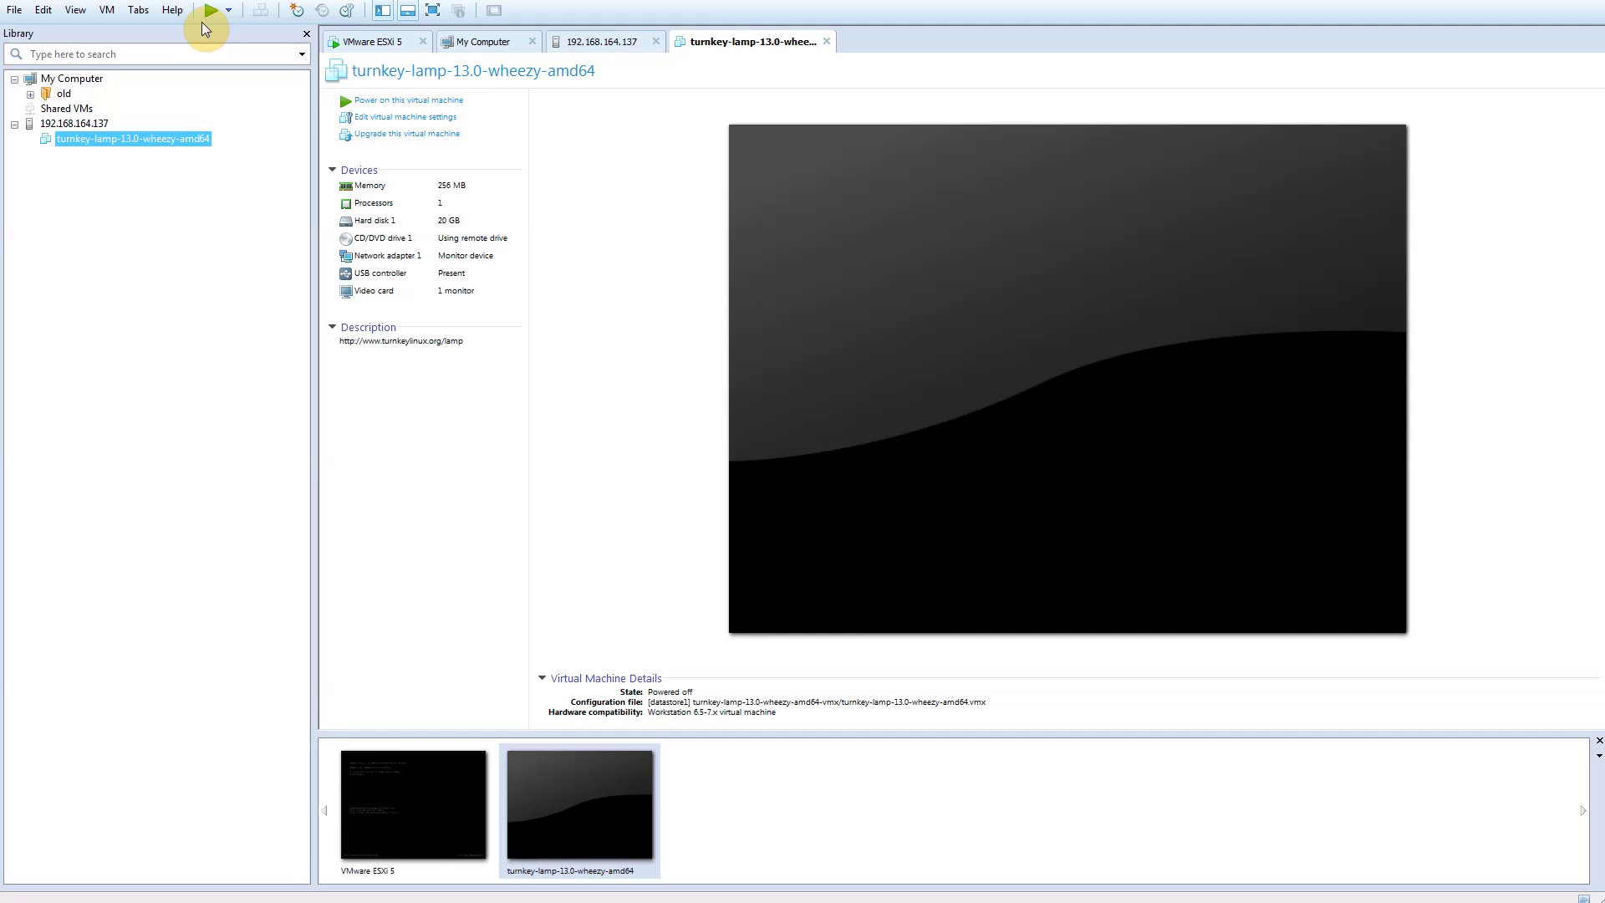
click(212, 11)
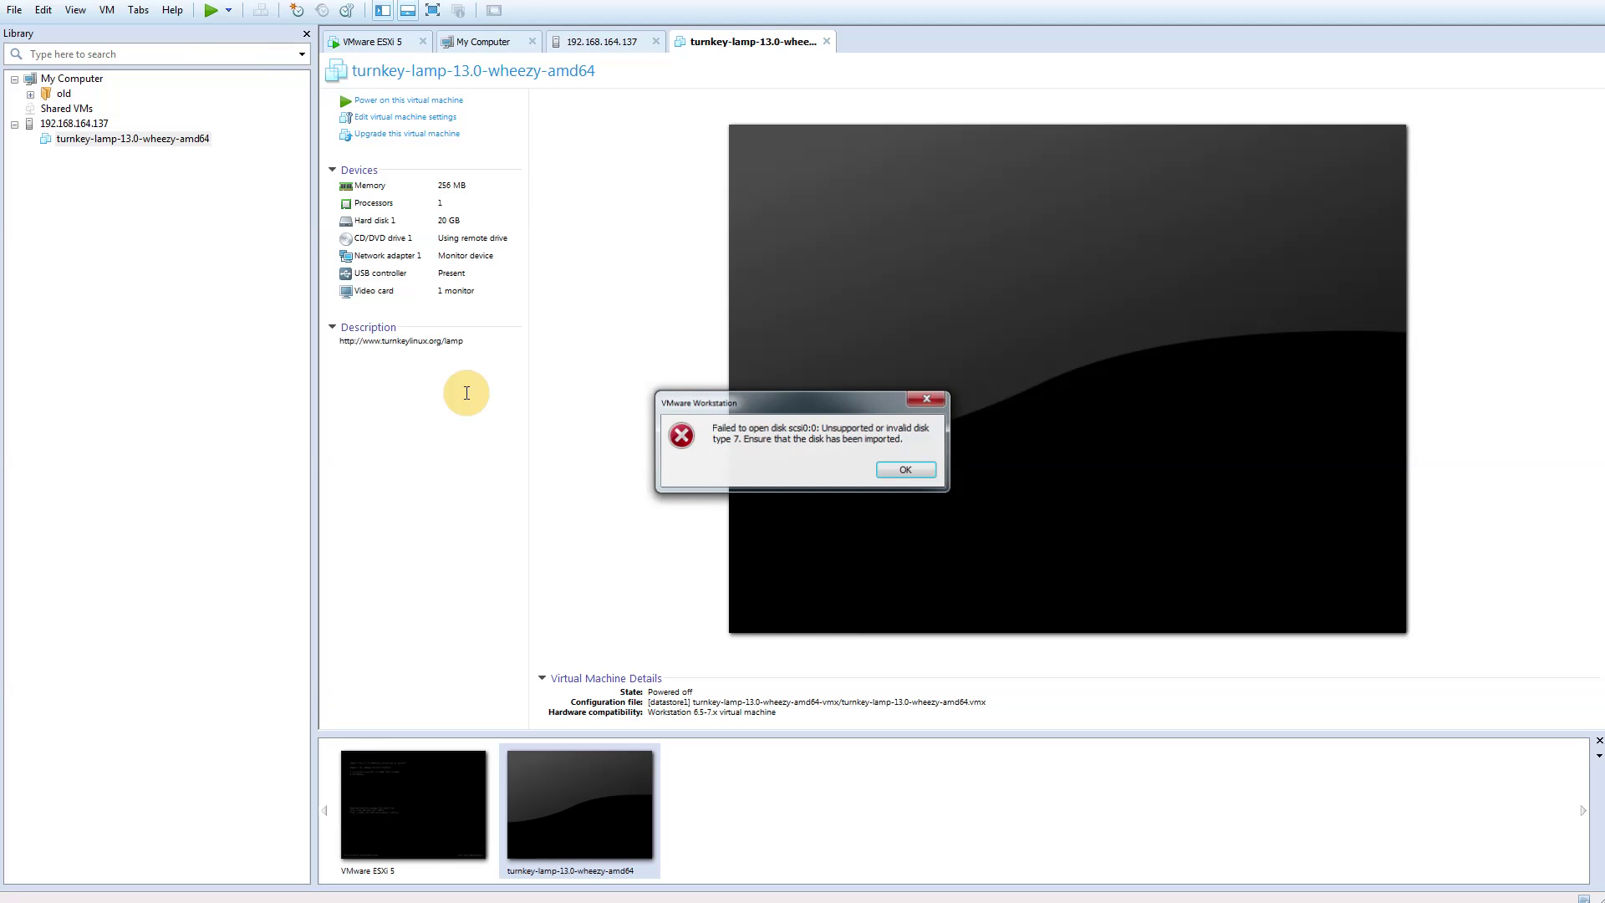
click(918, 470)
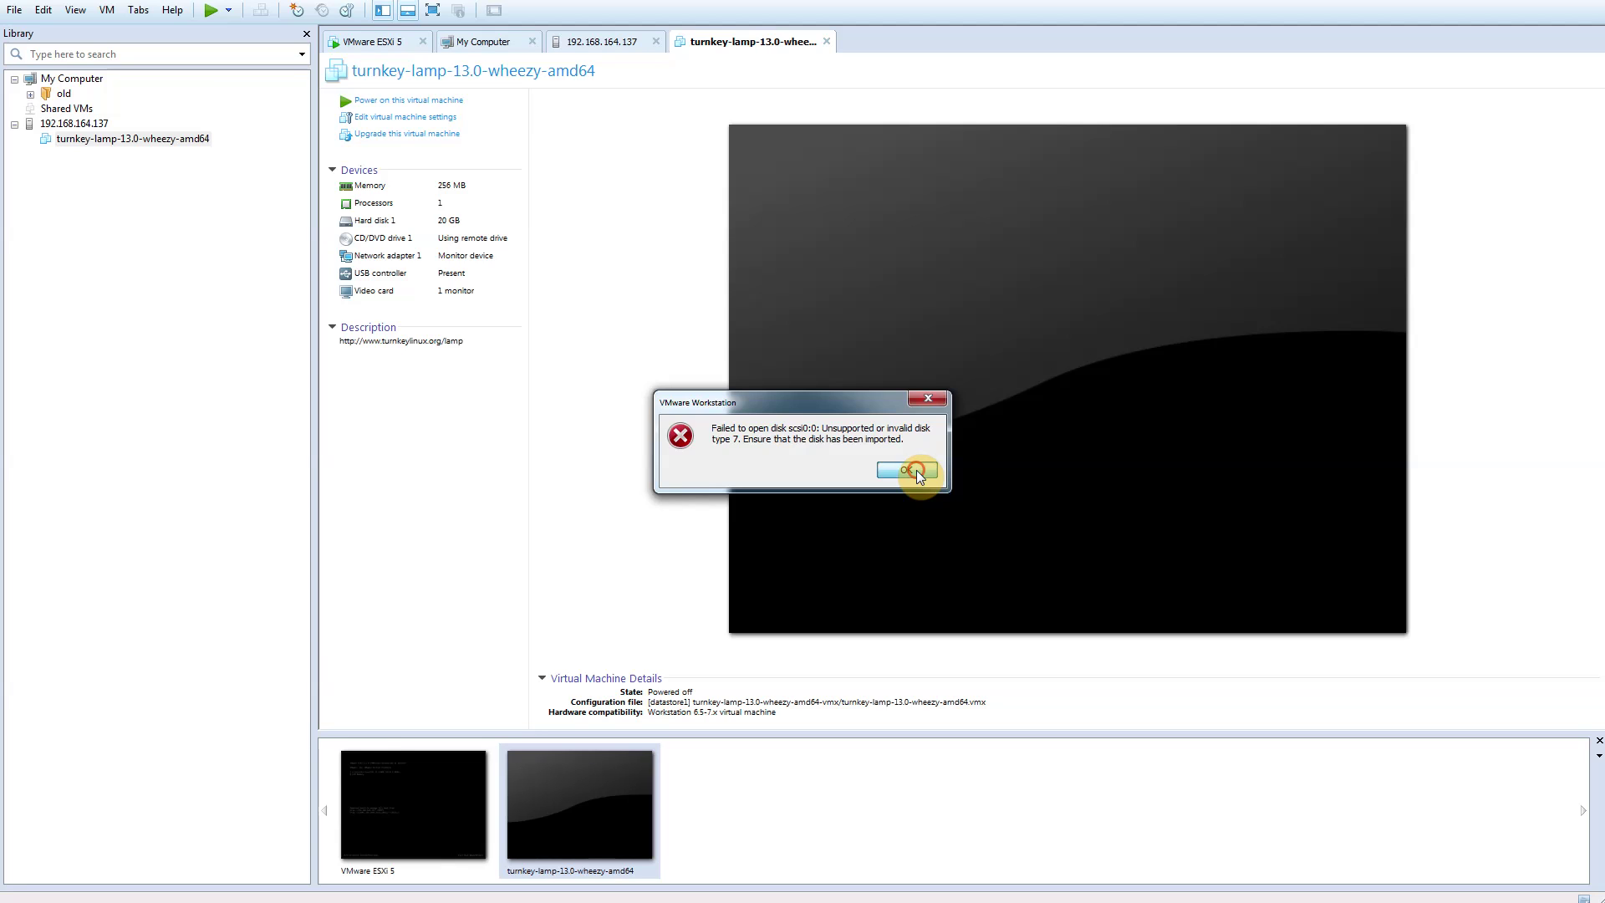
click(72, 81)
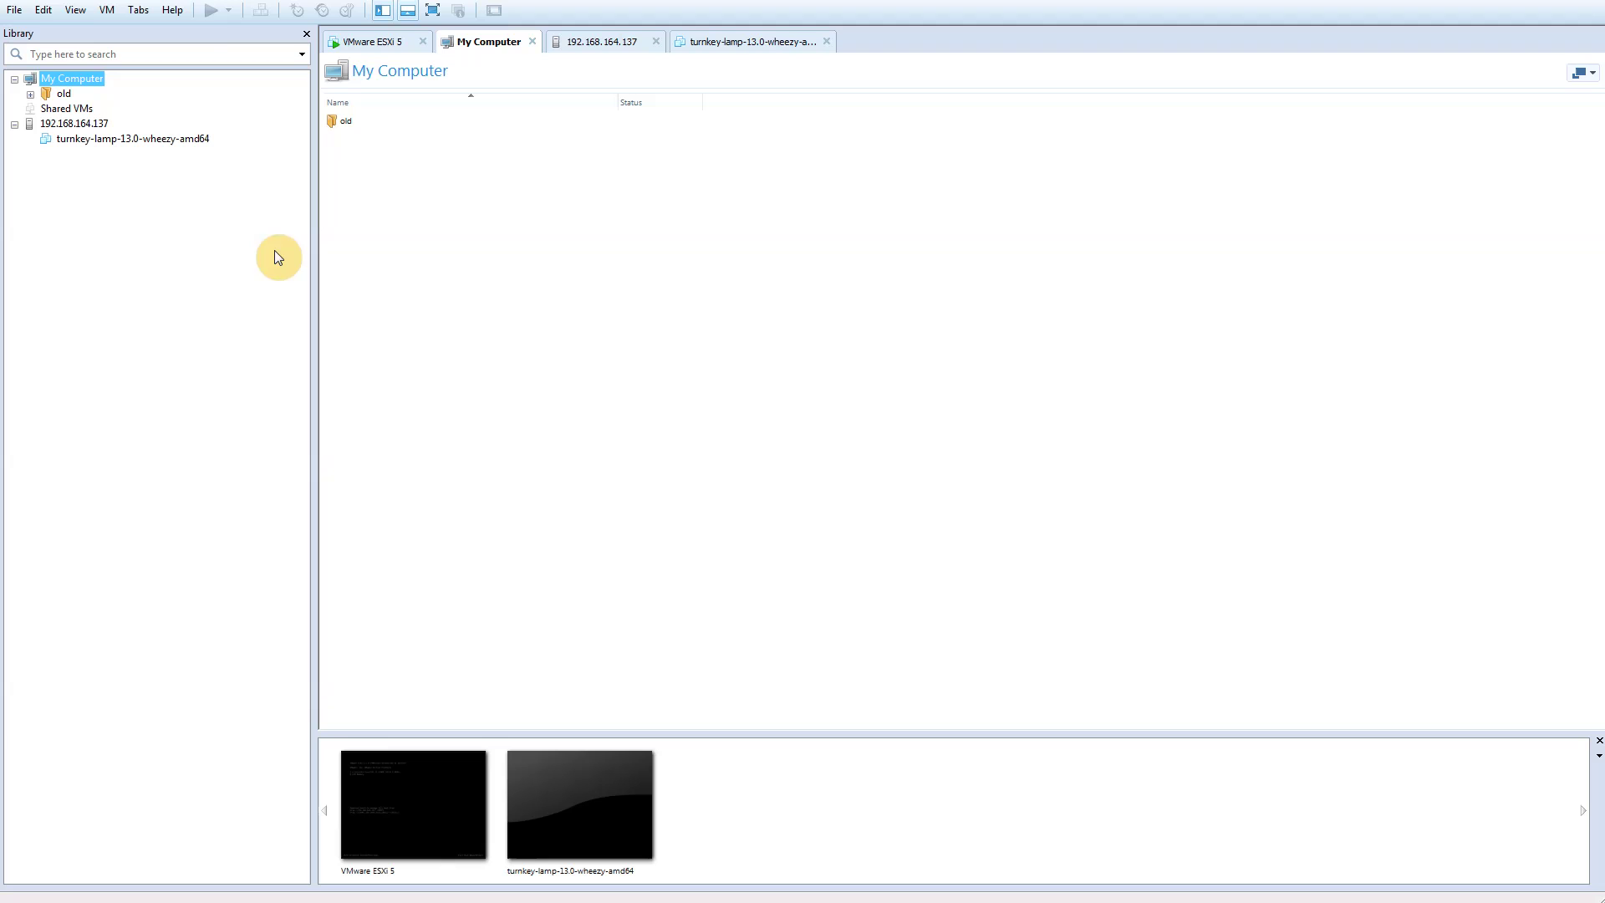
Open turnkey-lamp-13.0-wheezy-amd64.vmx from the vmx-image folder in Workstation.
click(25, 15)
click(203, 384)
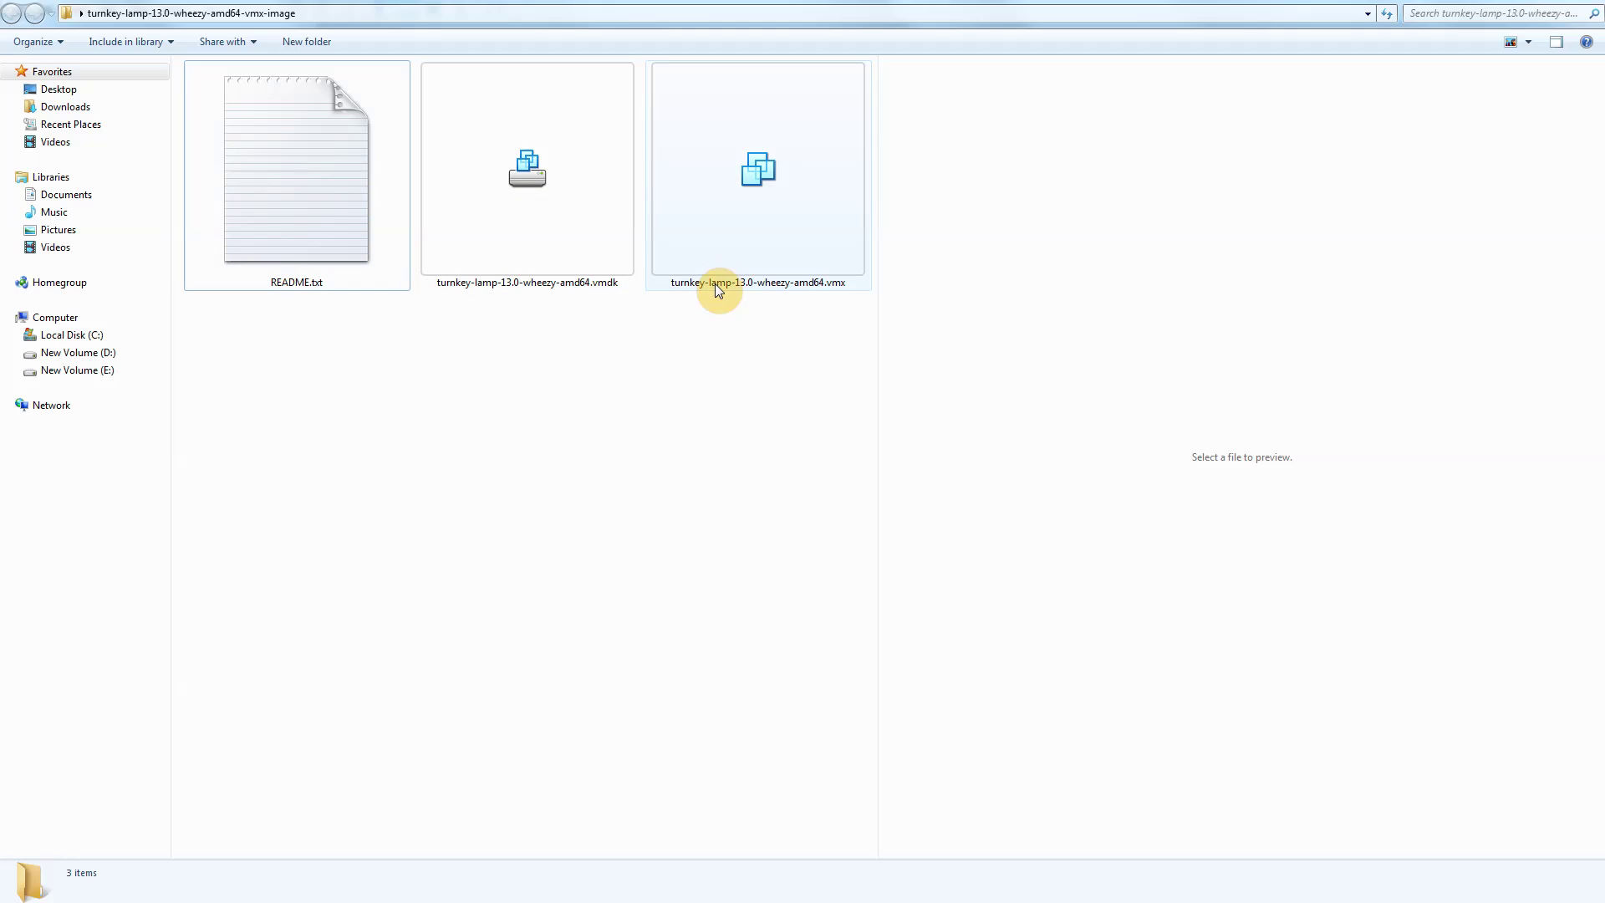
double_click(748, 197)
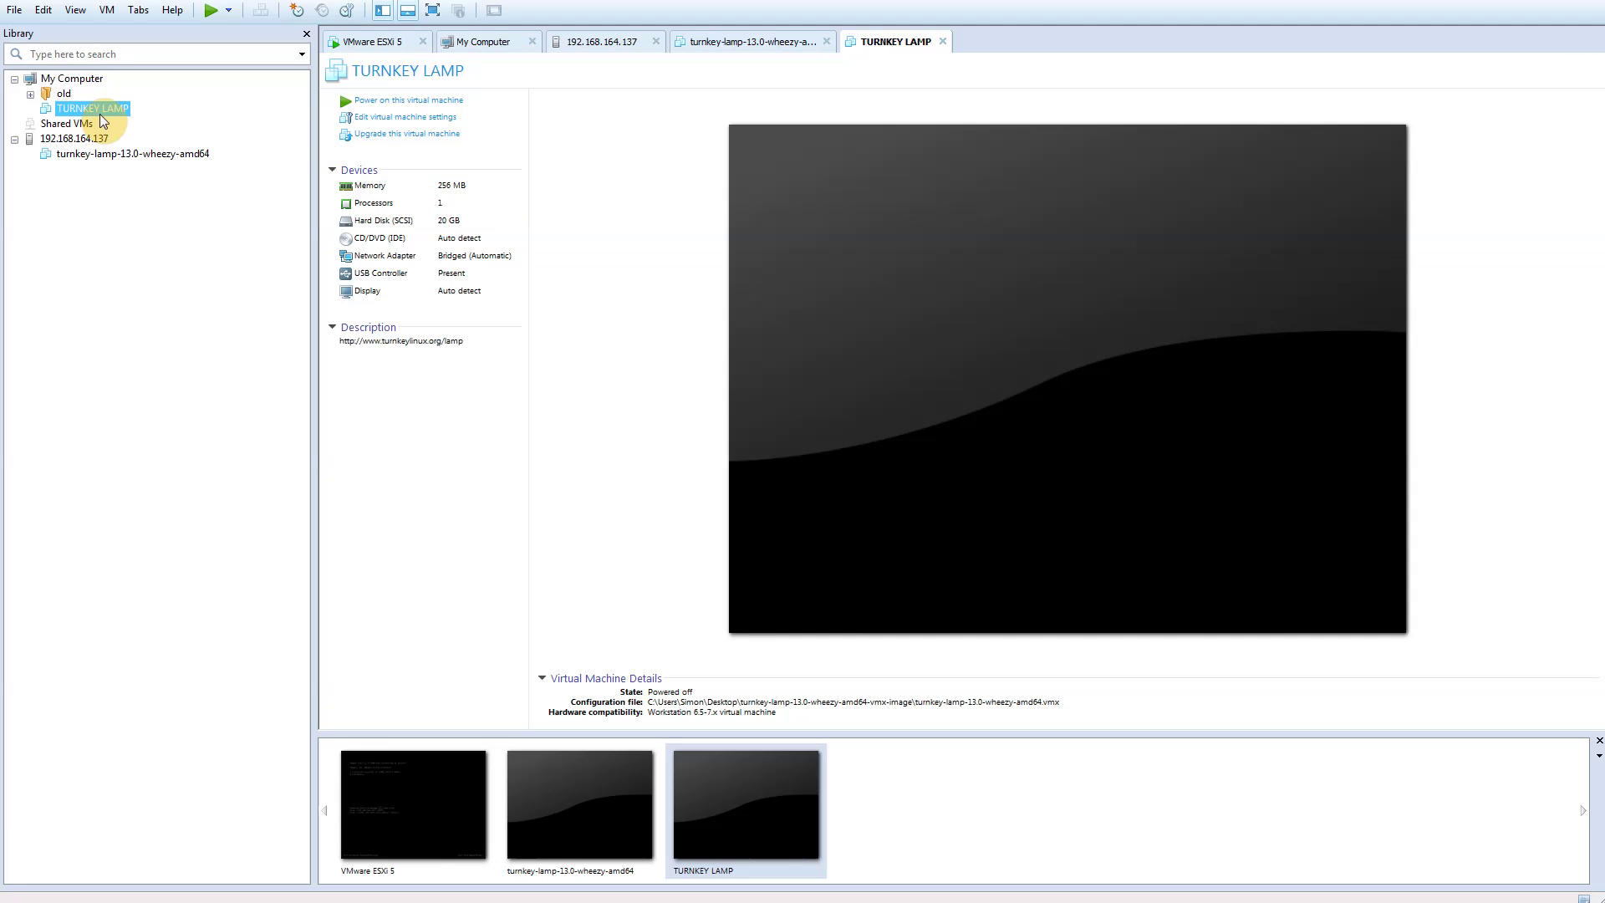
mouse_move(90, 110)
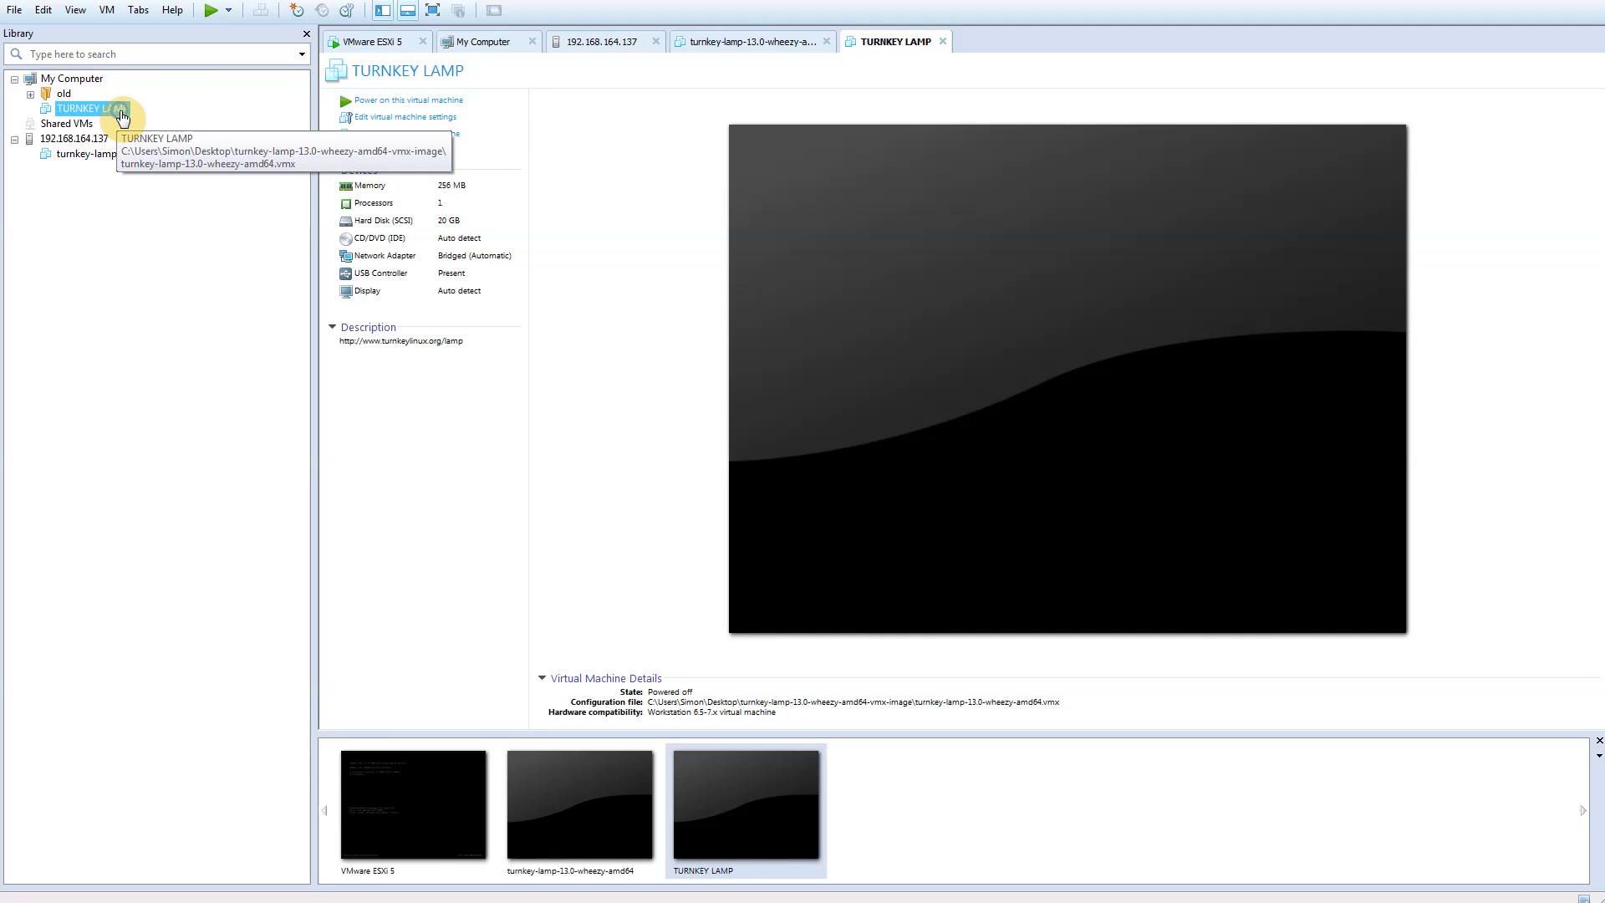
Append ' (Workstation Fix)' to the local TURNKEY LAMP VM's name, correcting a typo.
right_click(119, 110)
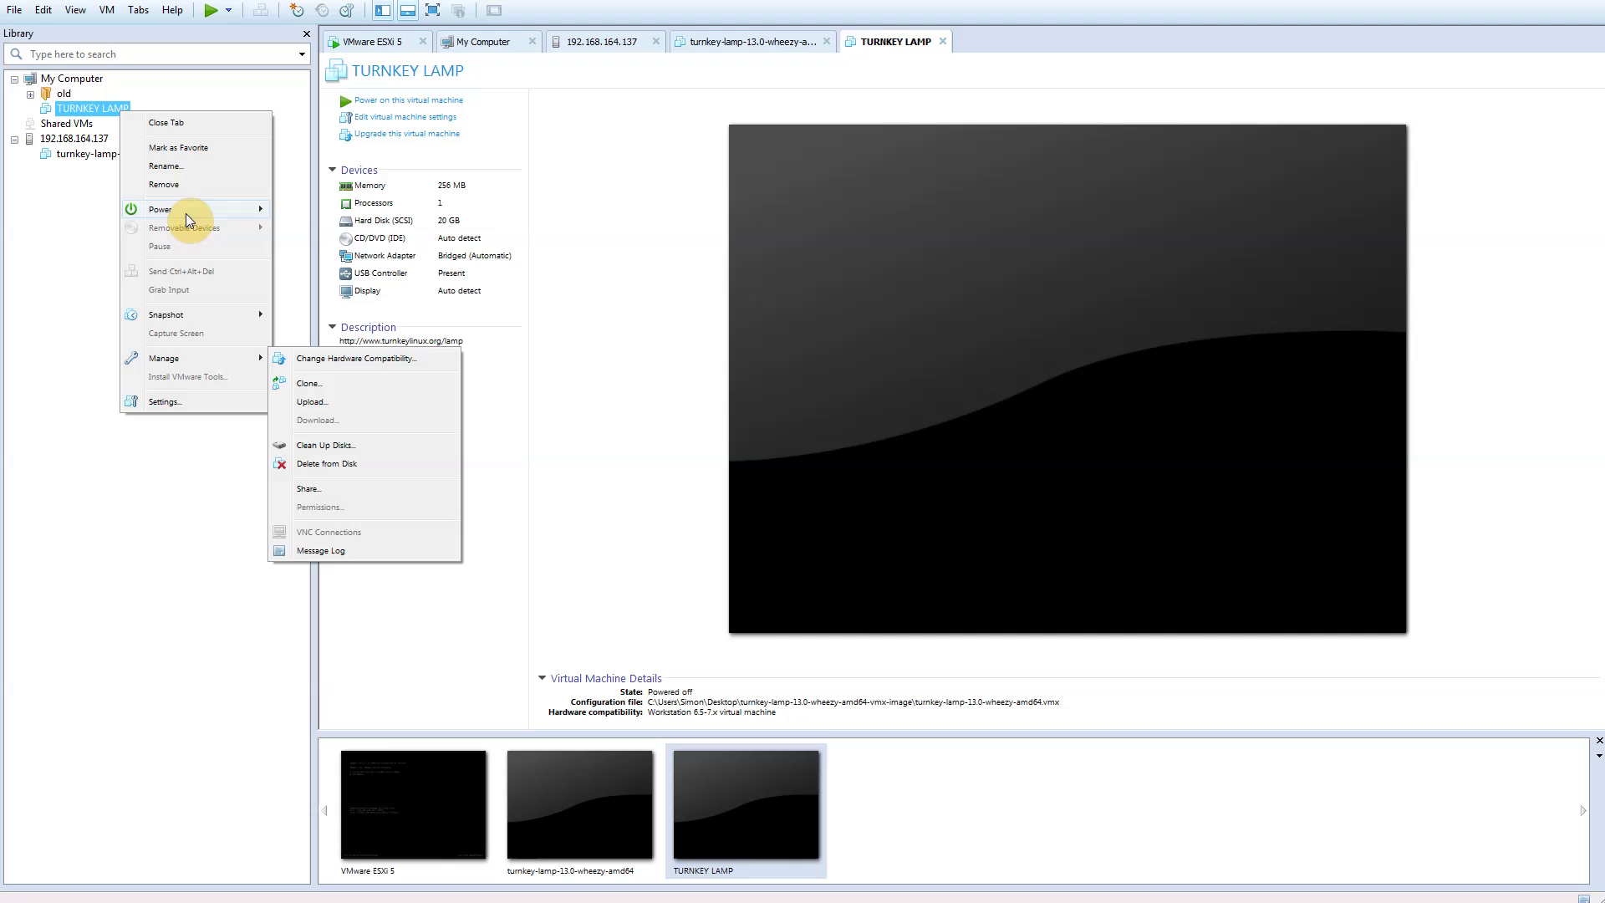
click(166, 166)
text(t)
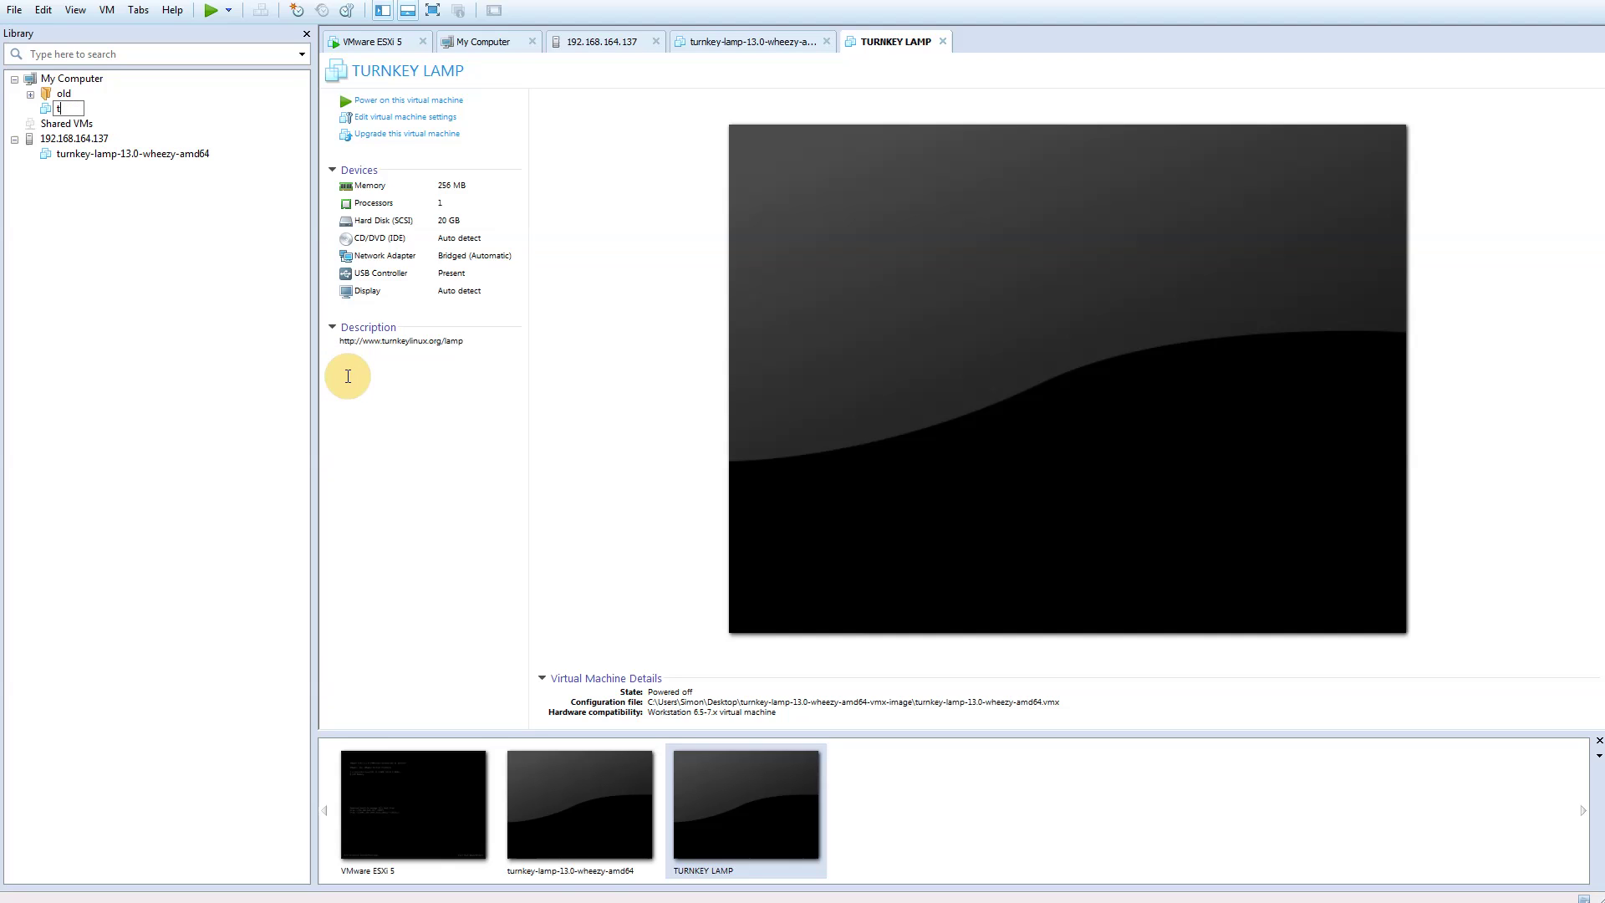
text(urnkey-lamp-)
text(13,90)
key(BackSpace)
key(BackSpace)
key(BackSpace)
text(.0-wheez)
text(y-amd)
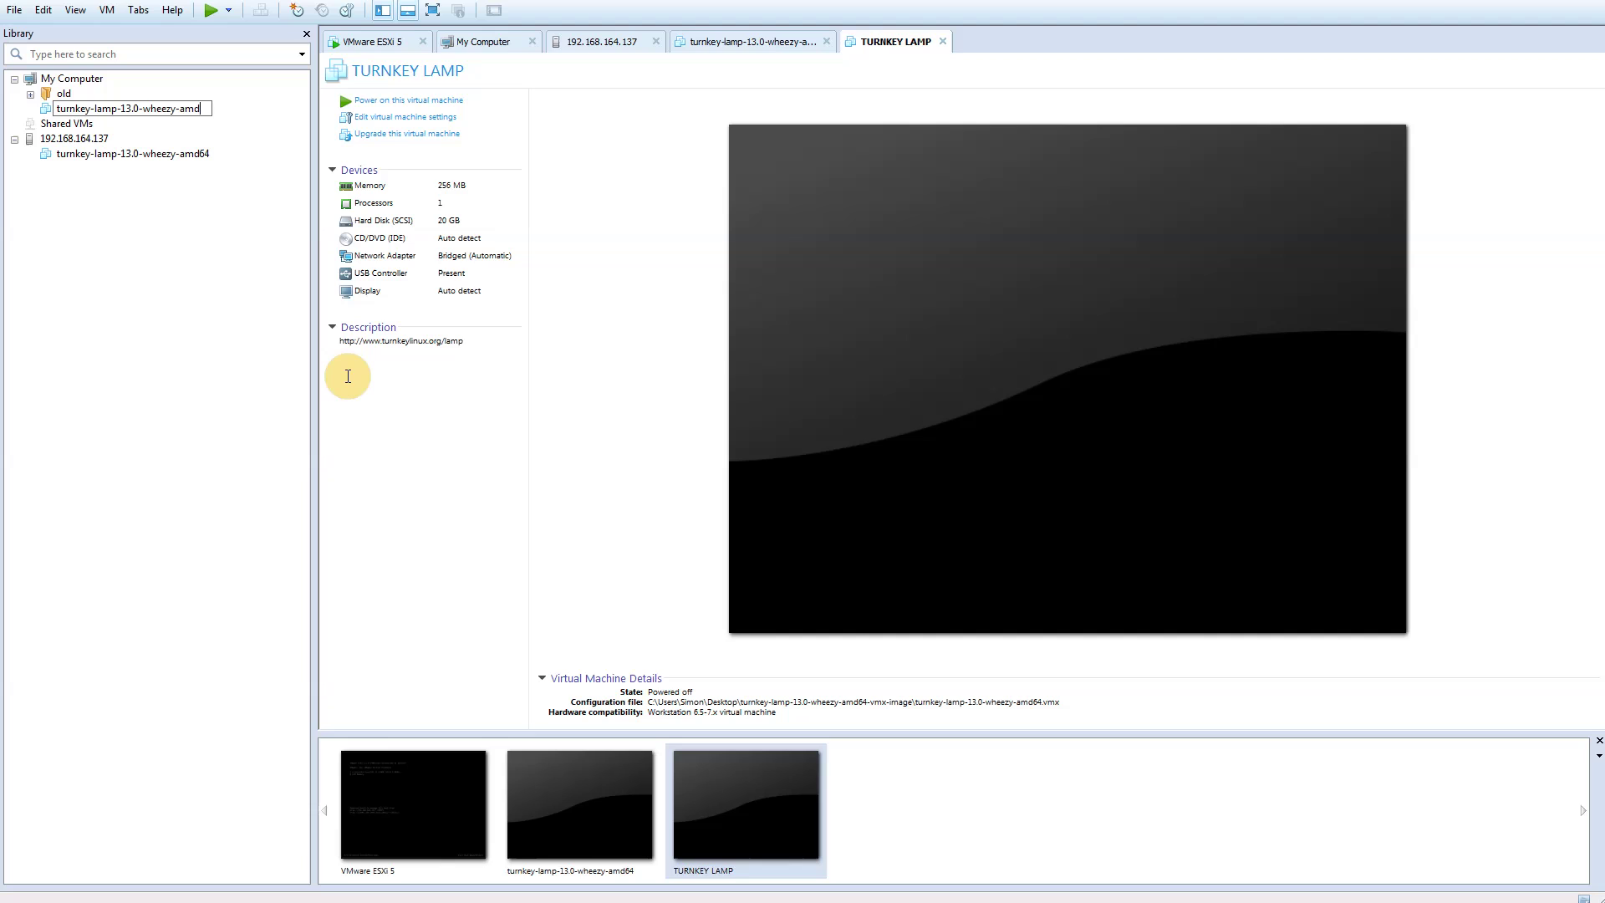
text(64 ()
text(Workstati)
text(on Fix))
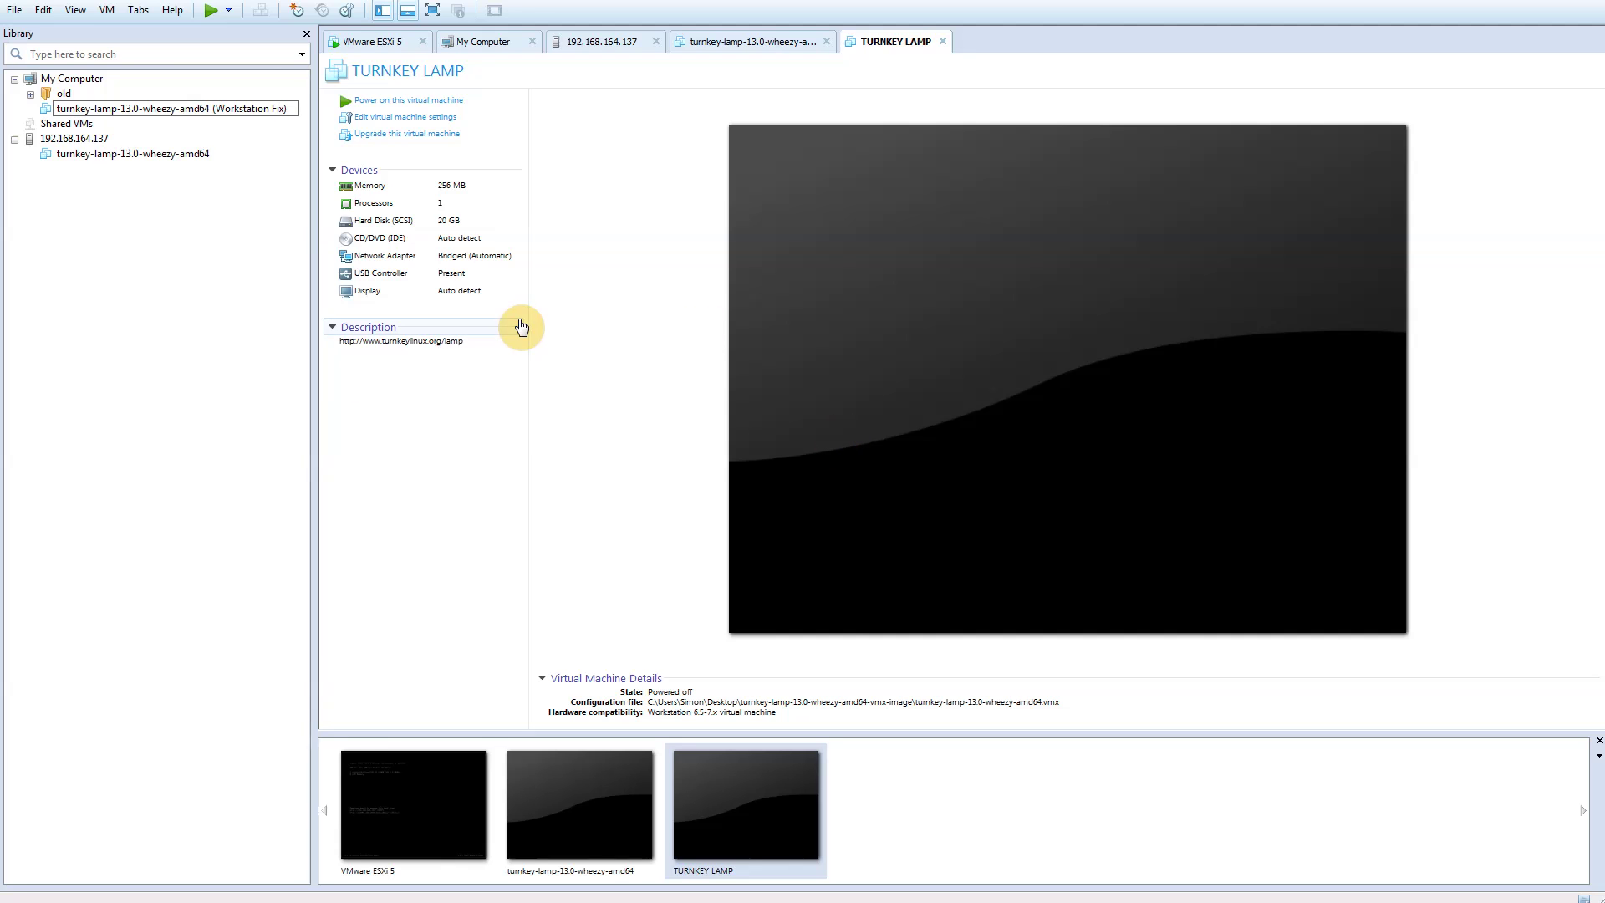
key(Return)
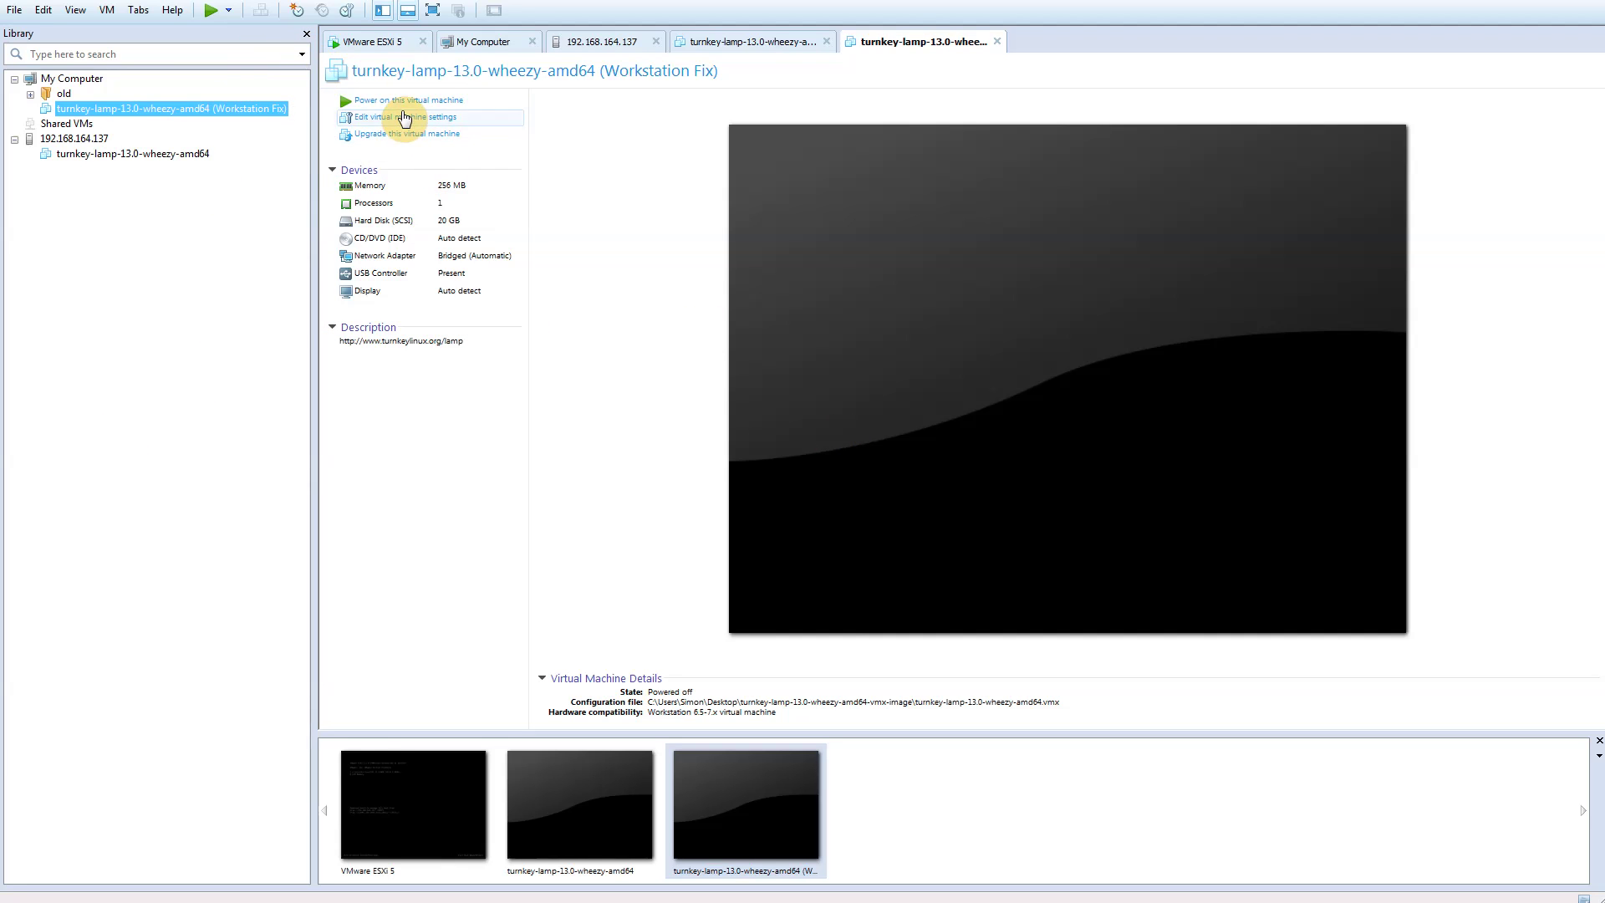
Boot the Workstation Fix VM into Debian, then power it off.
click(405, 100)
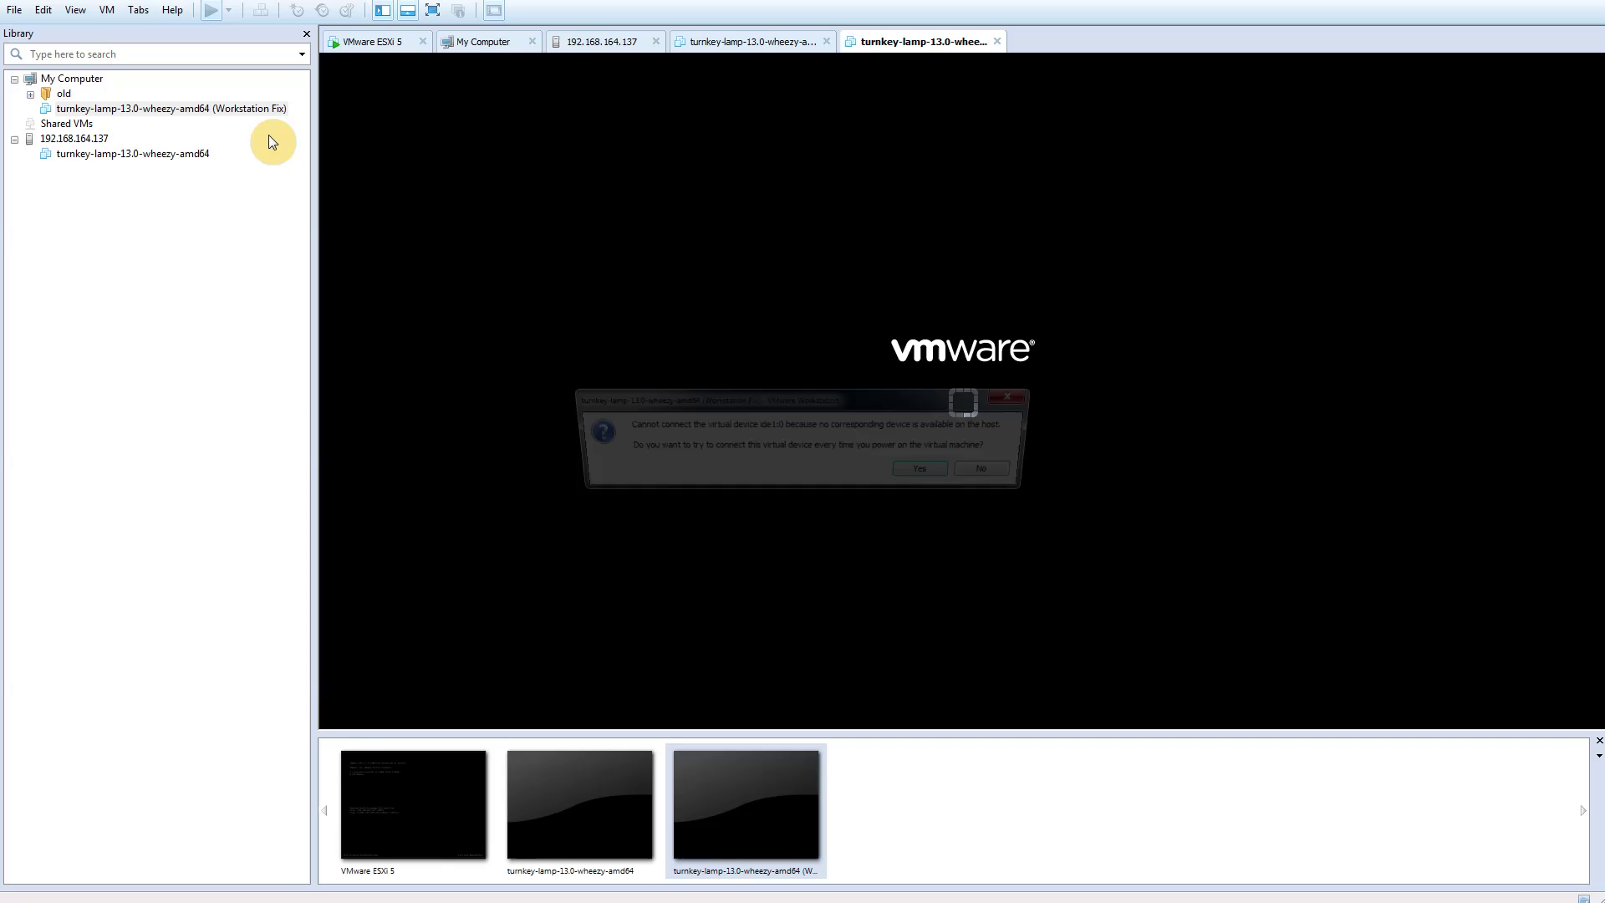
click(933, 472)
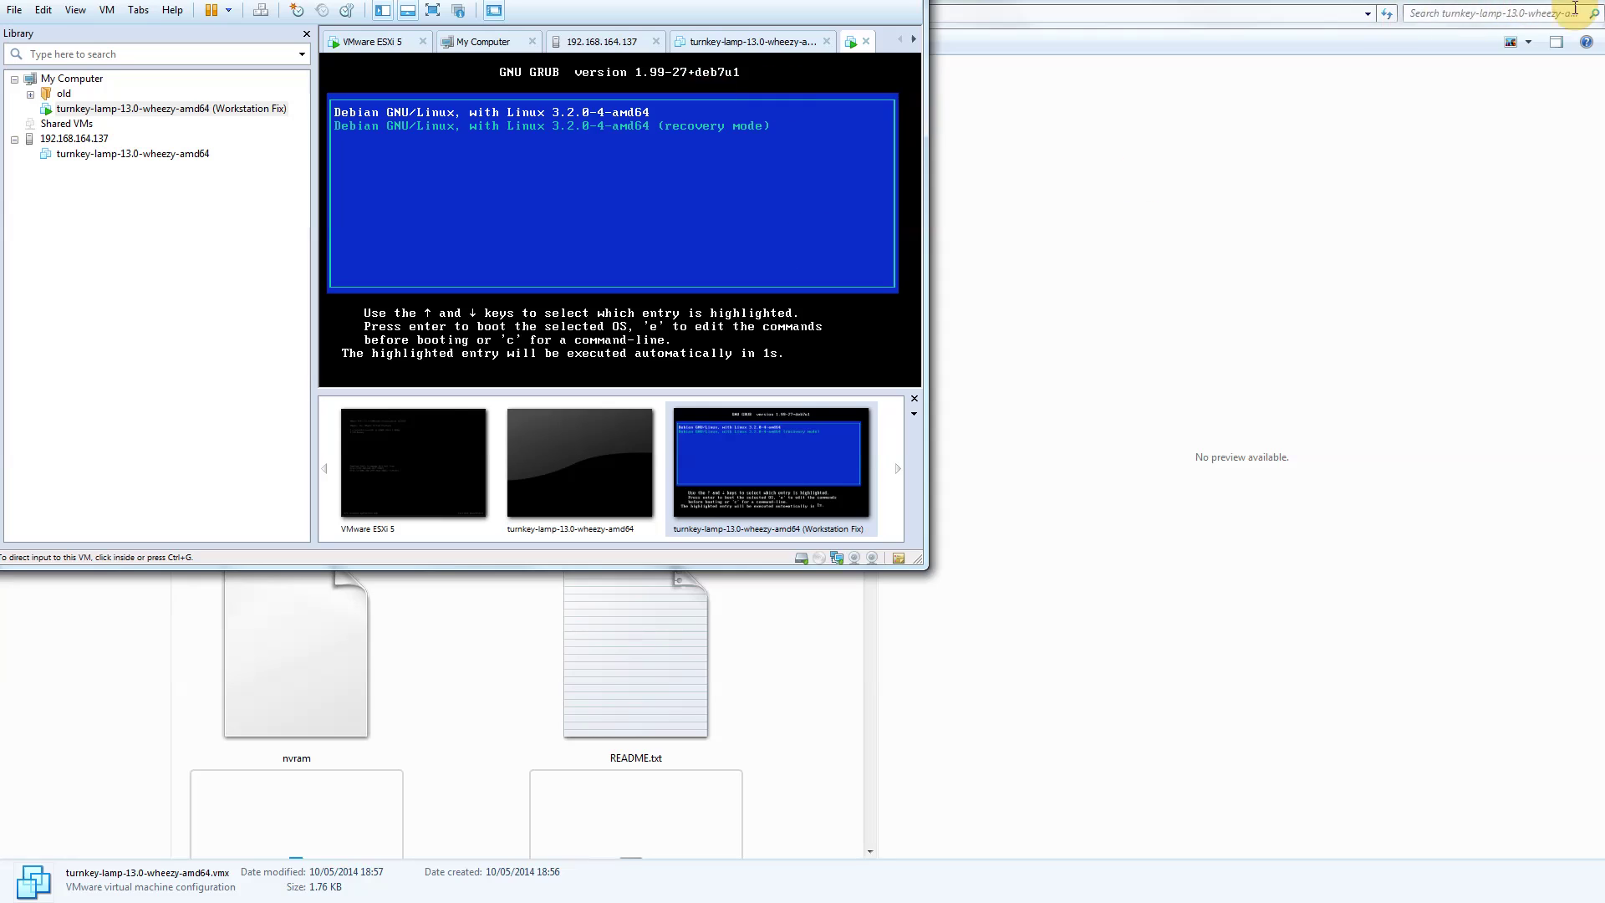
right_click(101, 113)
mouse_move(139, 208)
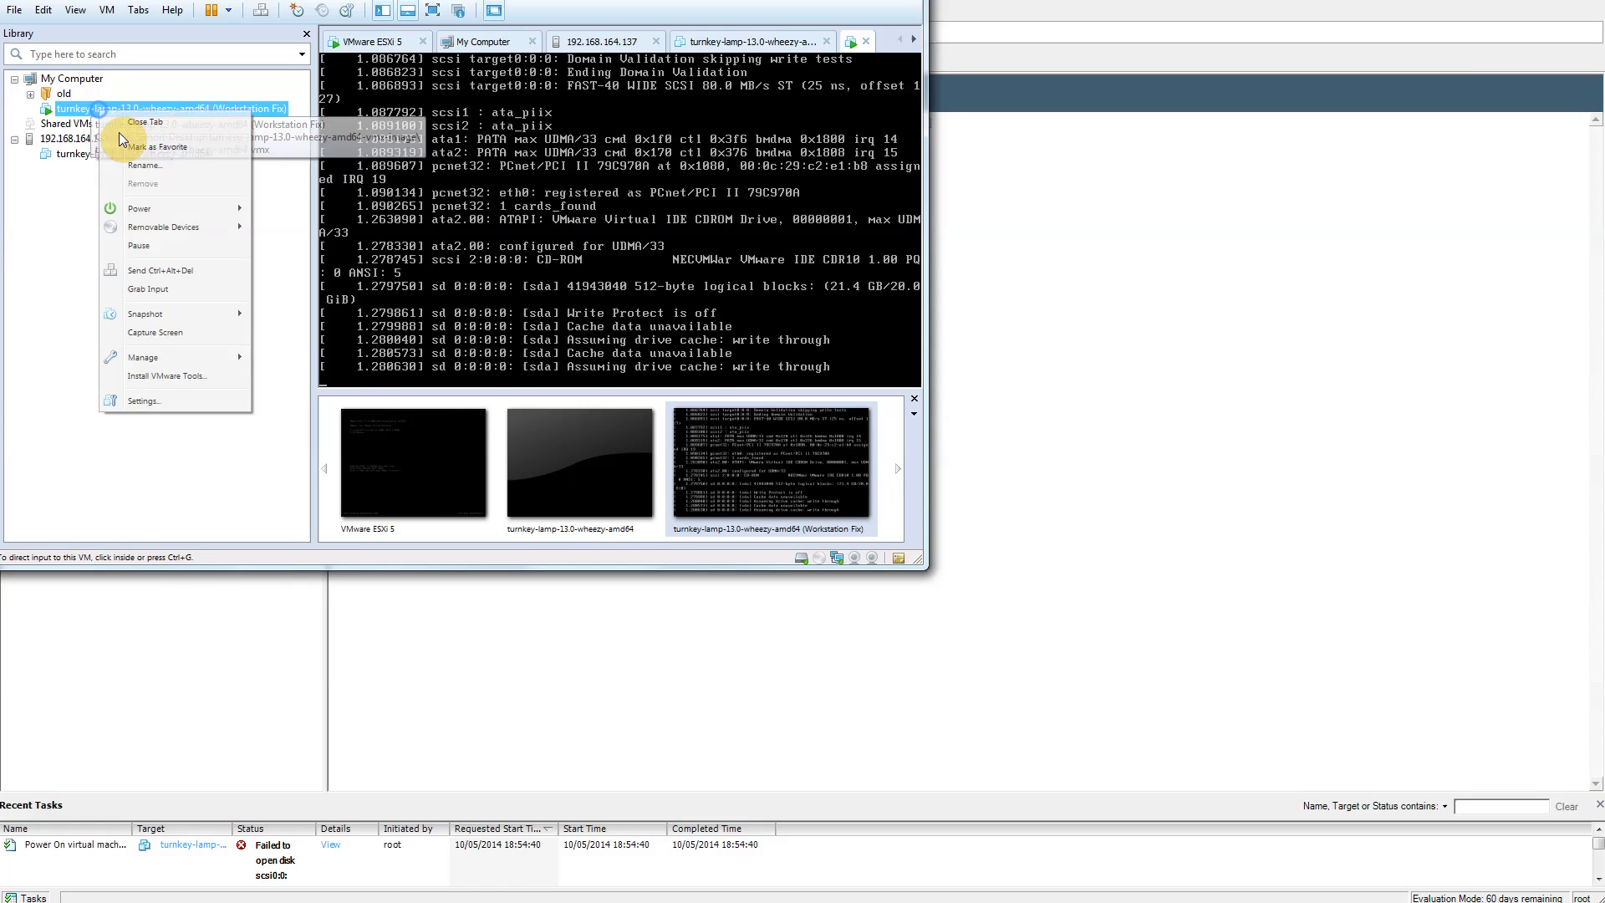
click(301, 226)
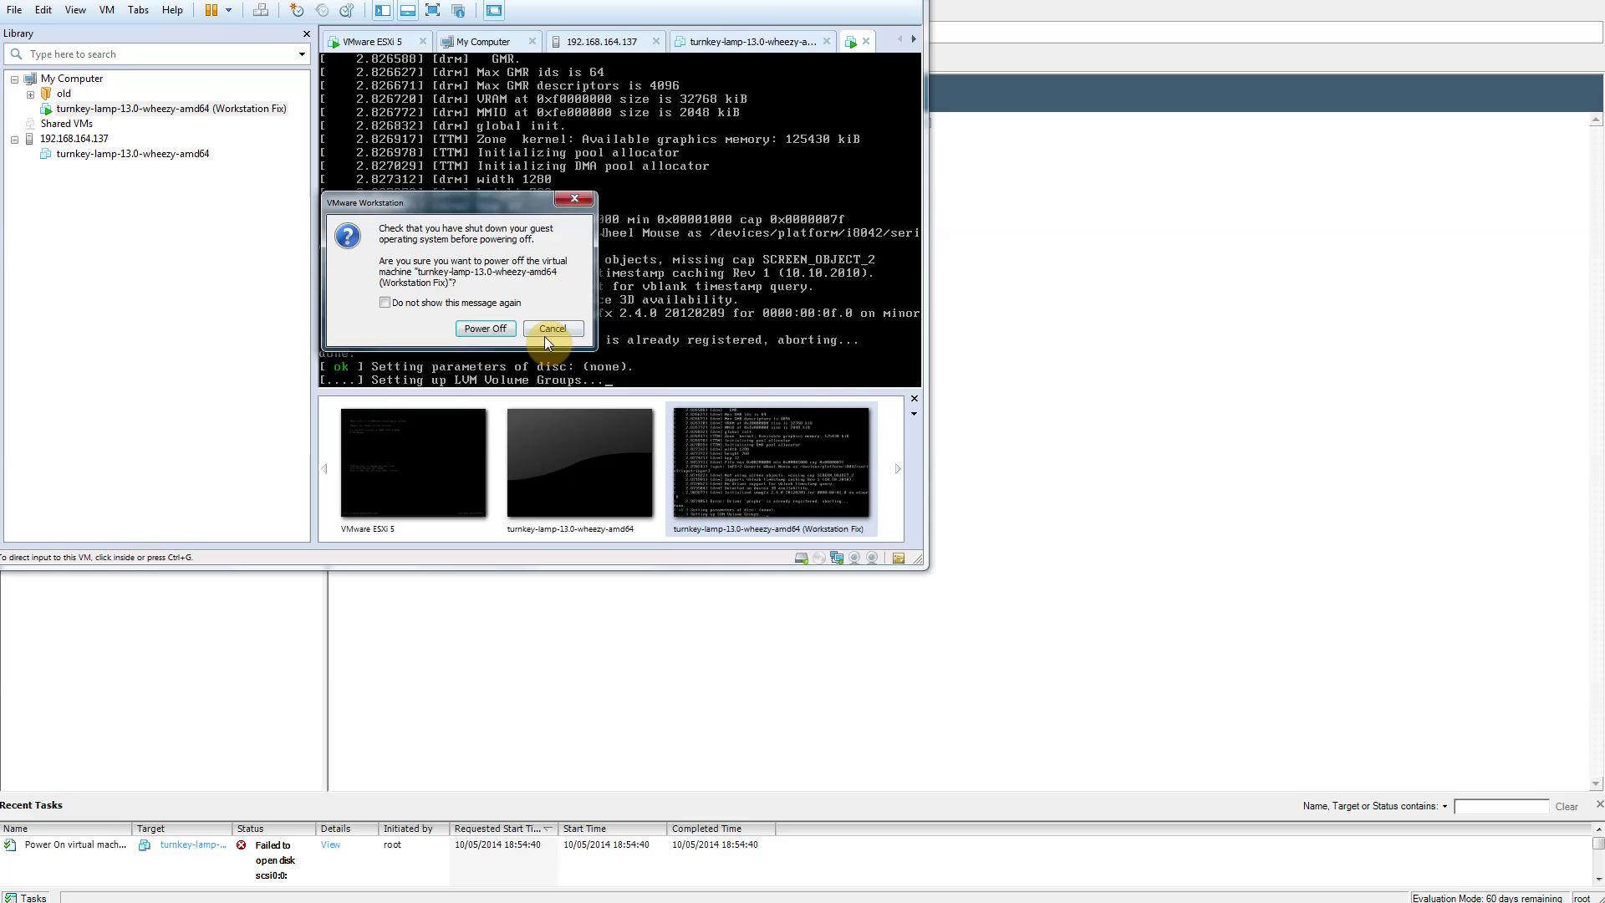
click(537, 329)
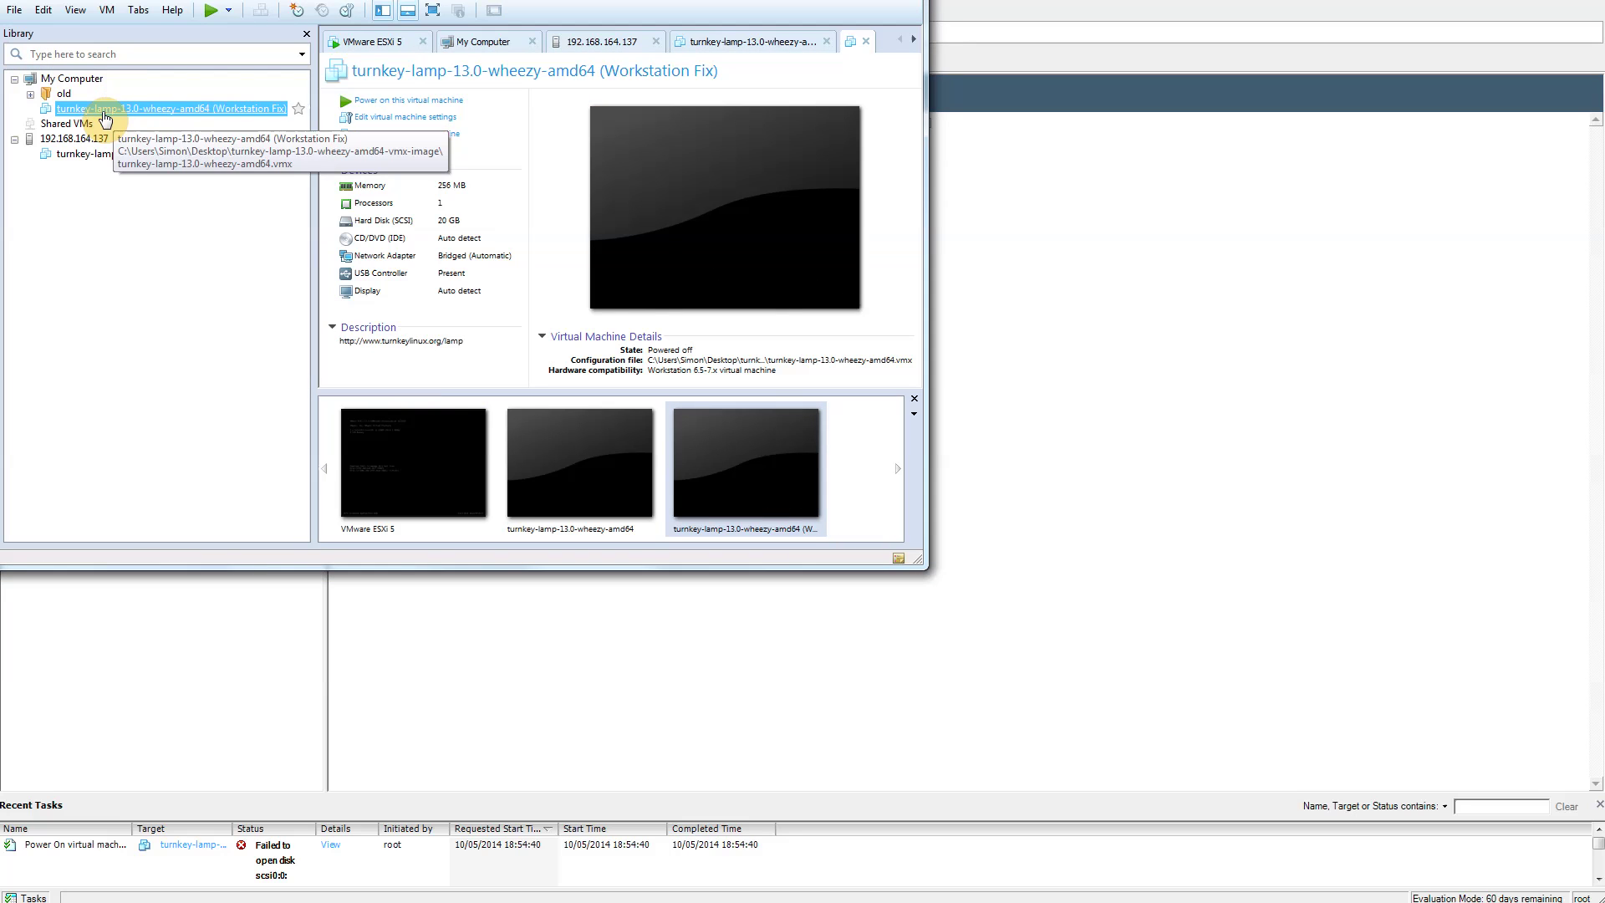
click(95, 138)
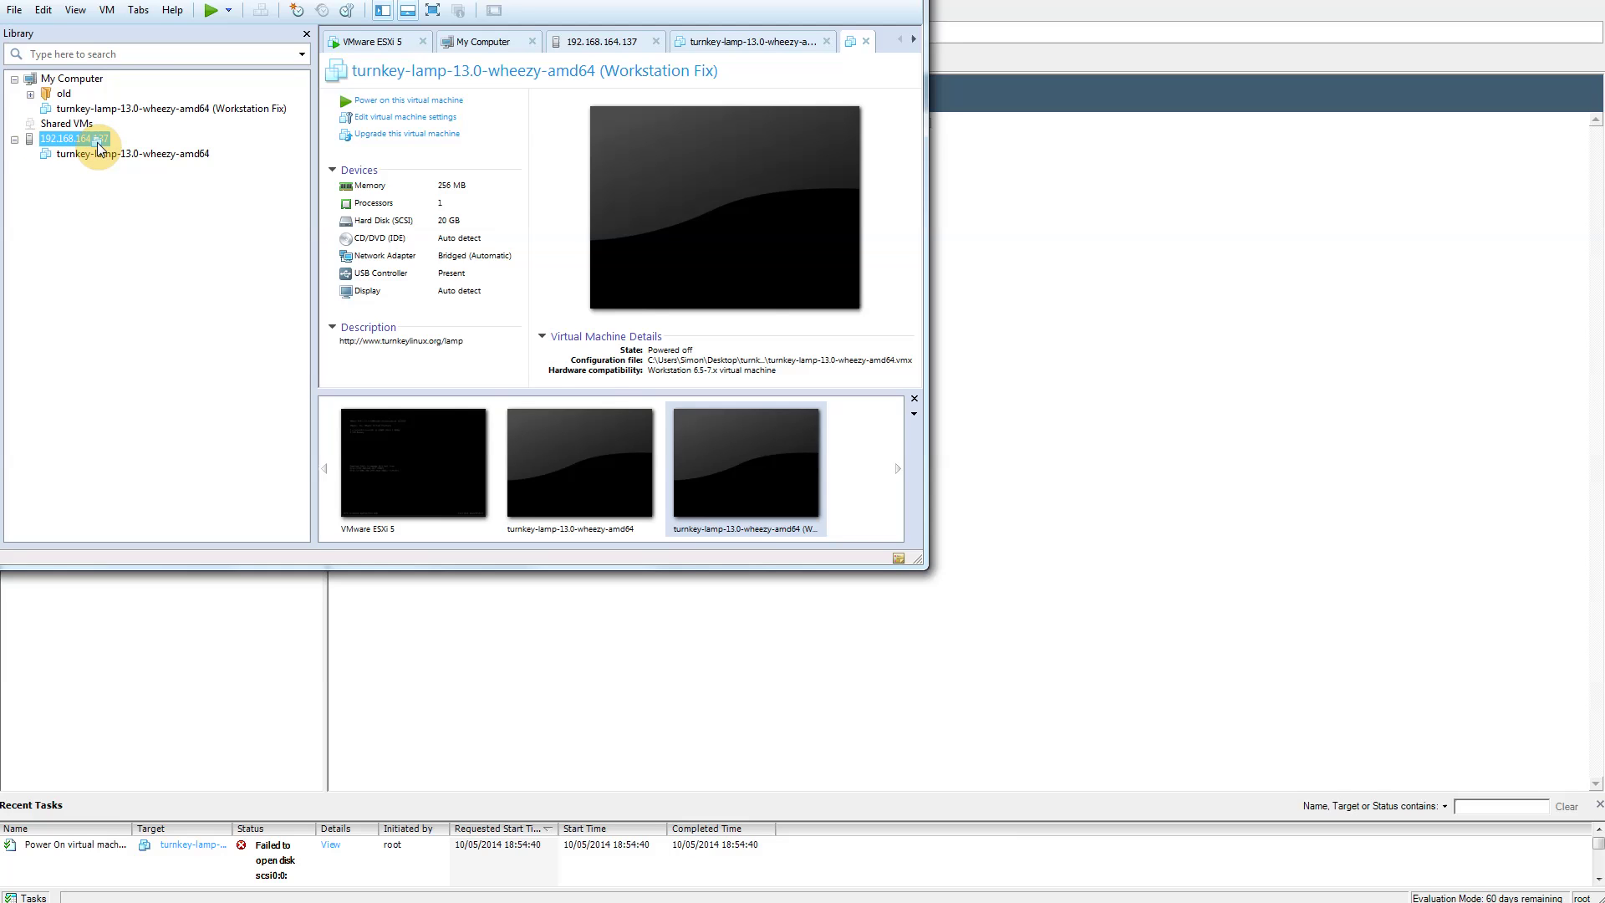
Drag the Workstation Fix VM onto host 192.168.164.137 and finish the upload to datastore1.
drag(113, 108, 75, 140)
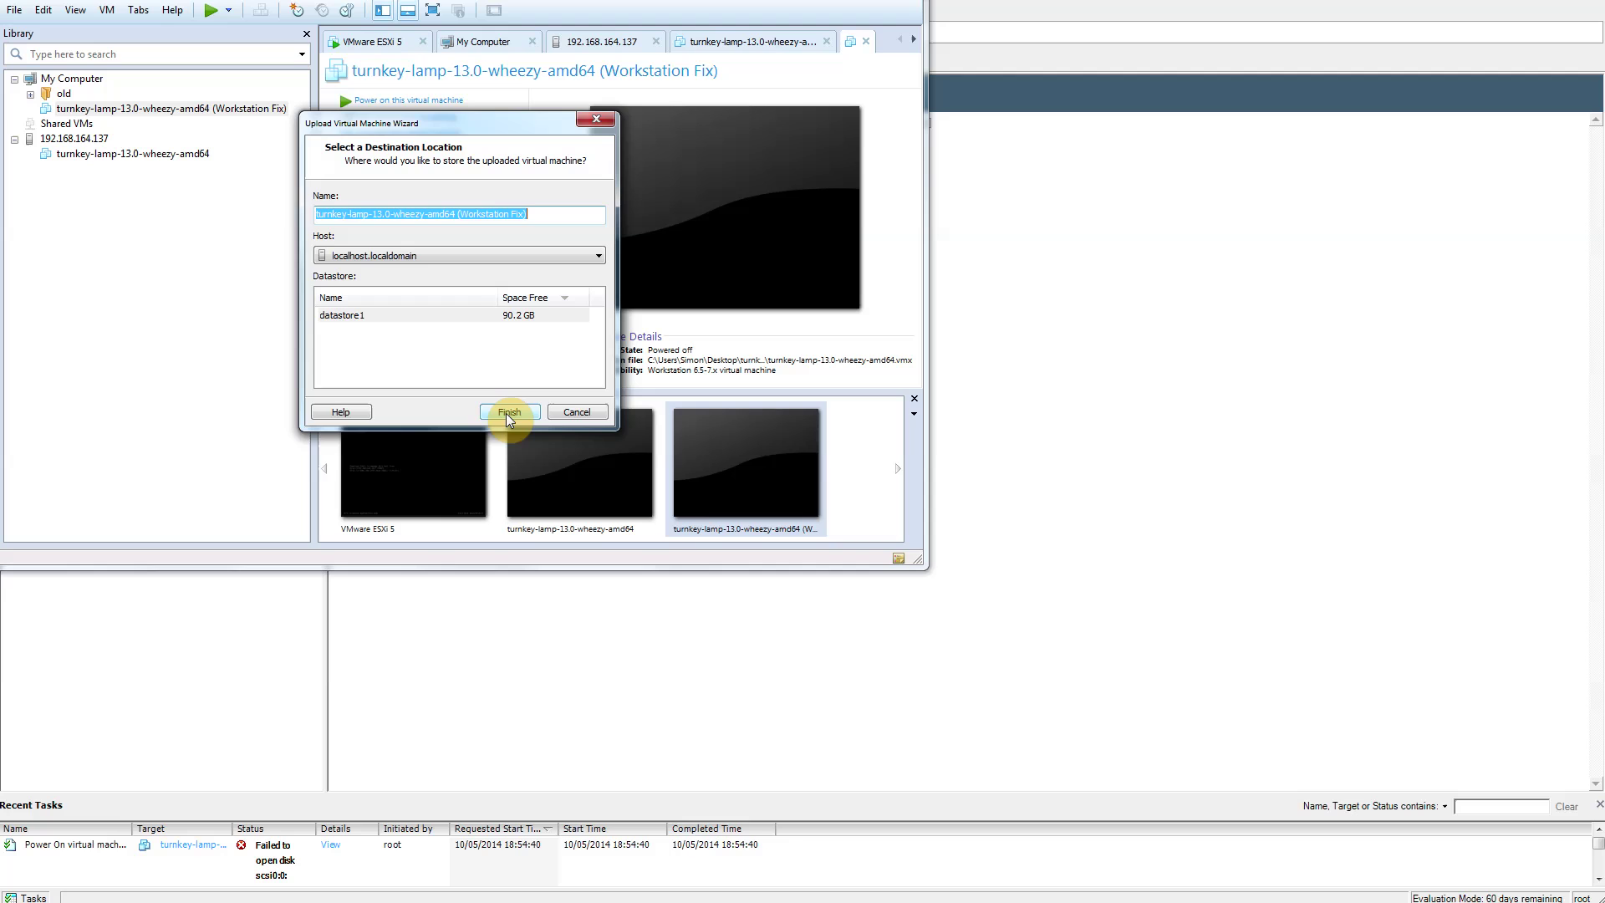
click(506, 413)
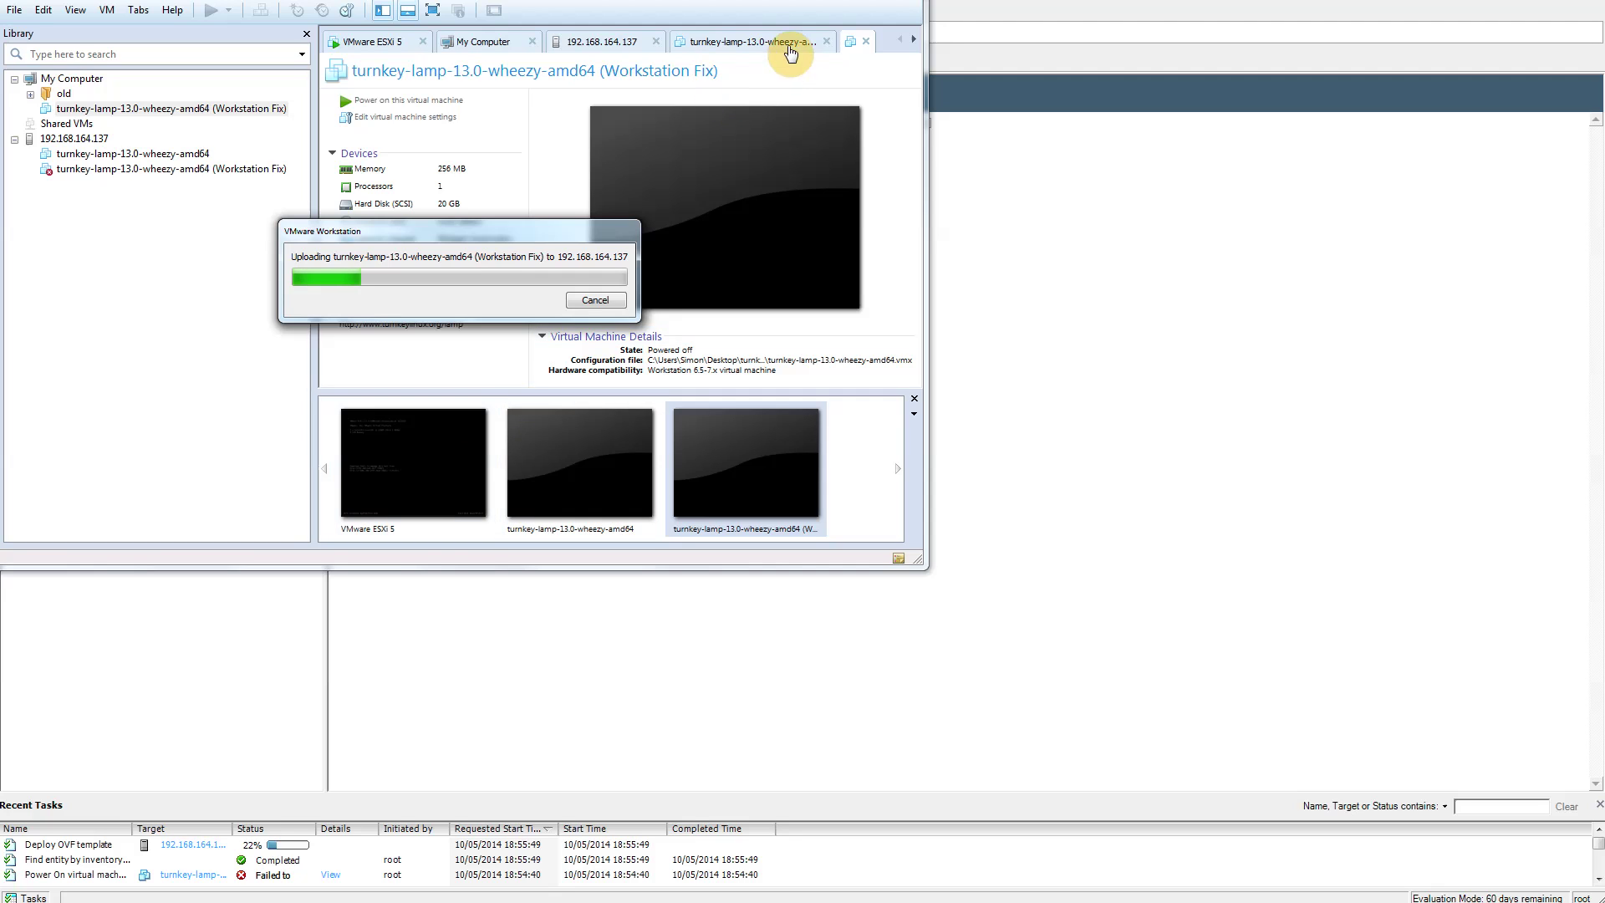
Close the original VM, 192.168.164.137 and My Computer tabs, then switch to vSphere Client.
click(827, 41)
click(654, 43)
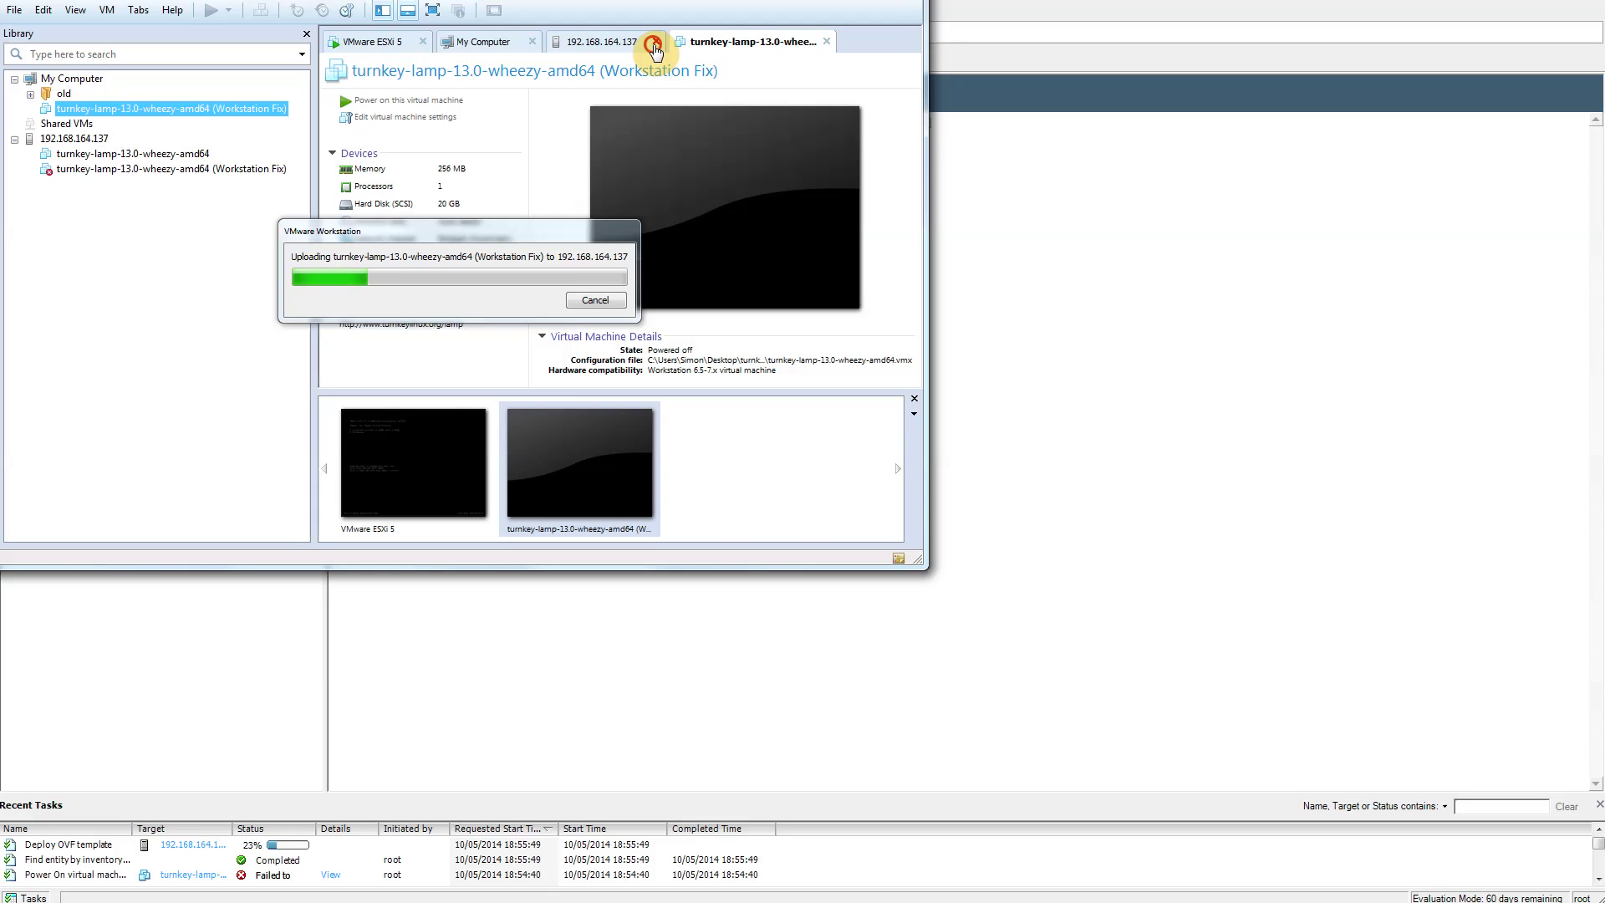
click(531, 43)
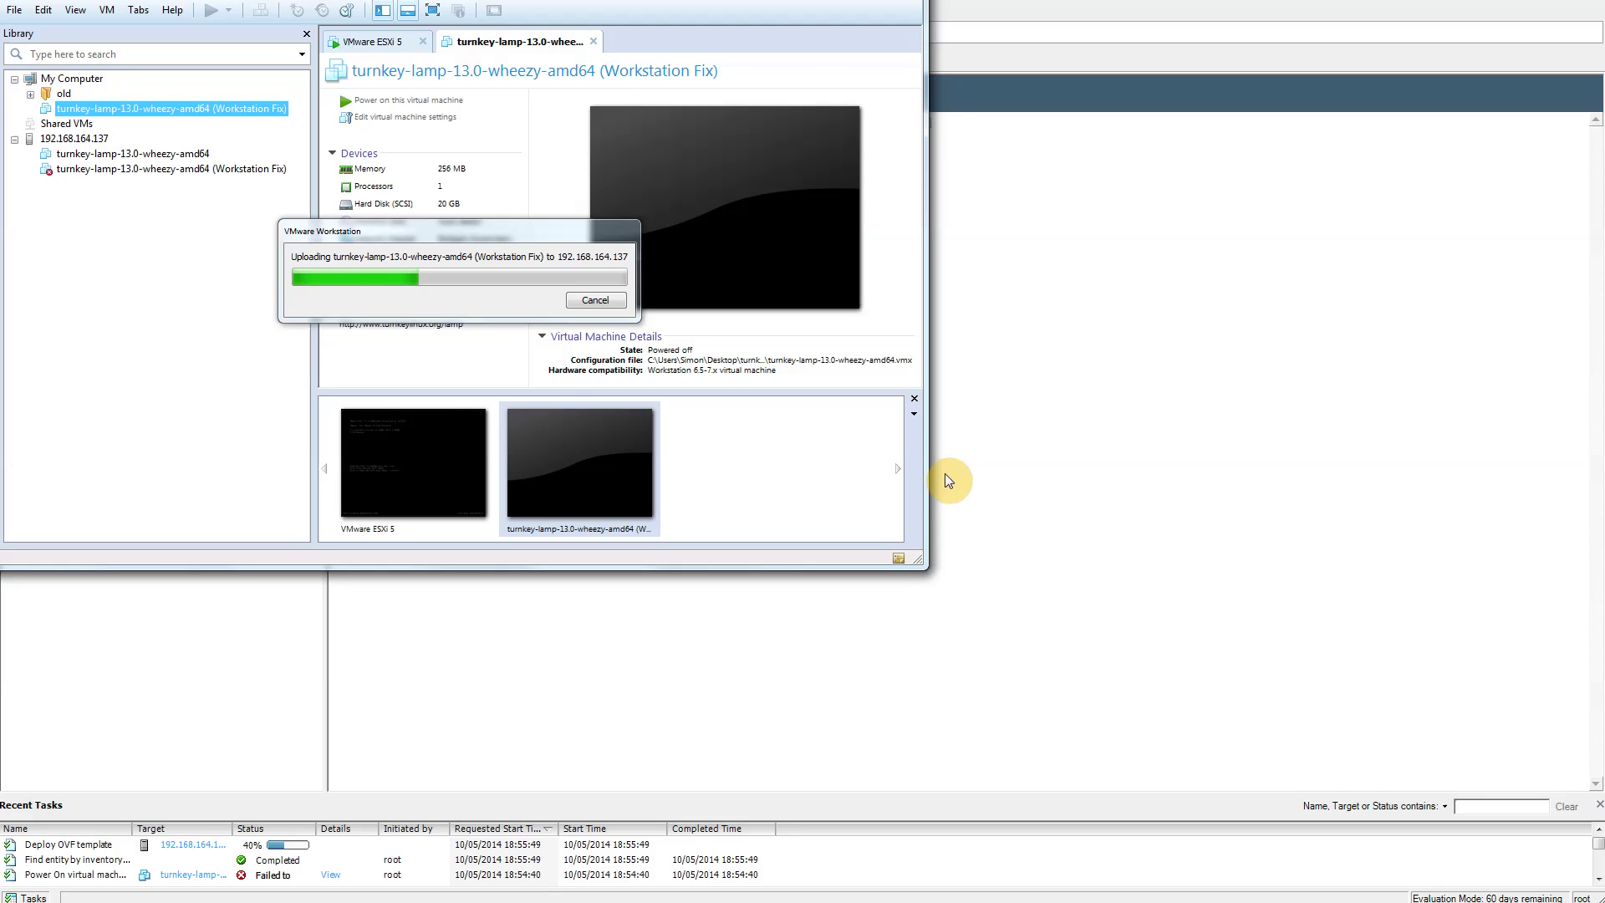
click(992, 201)
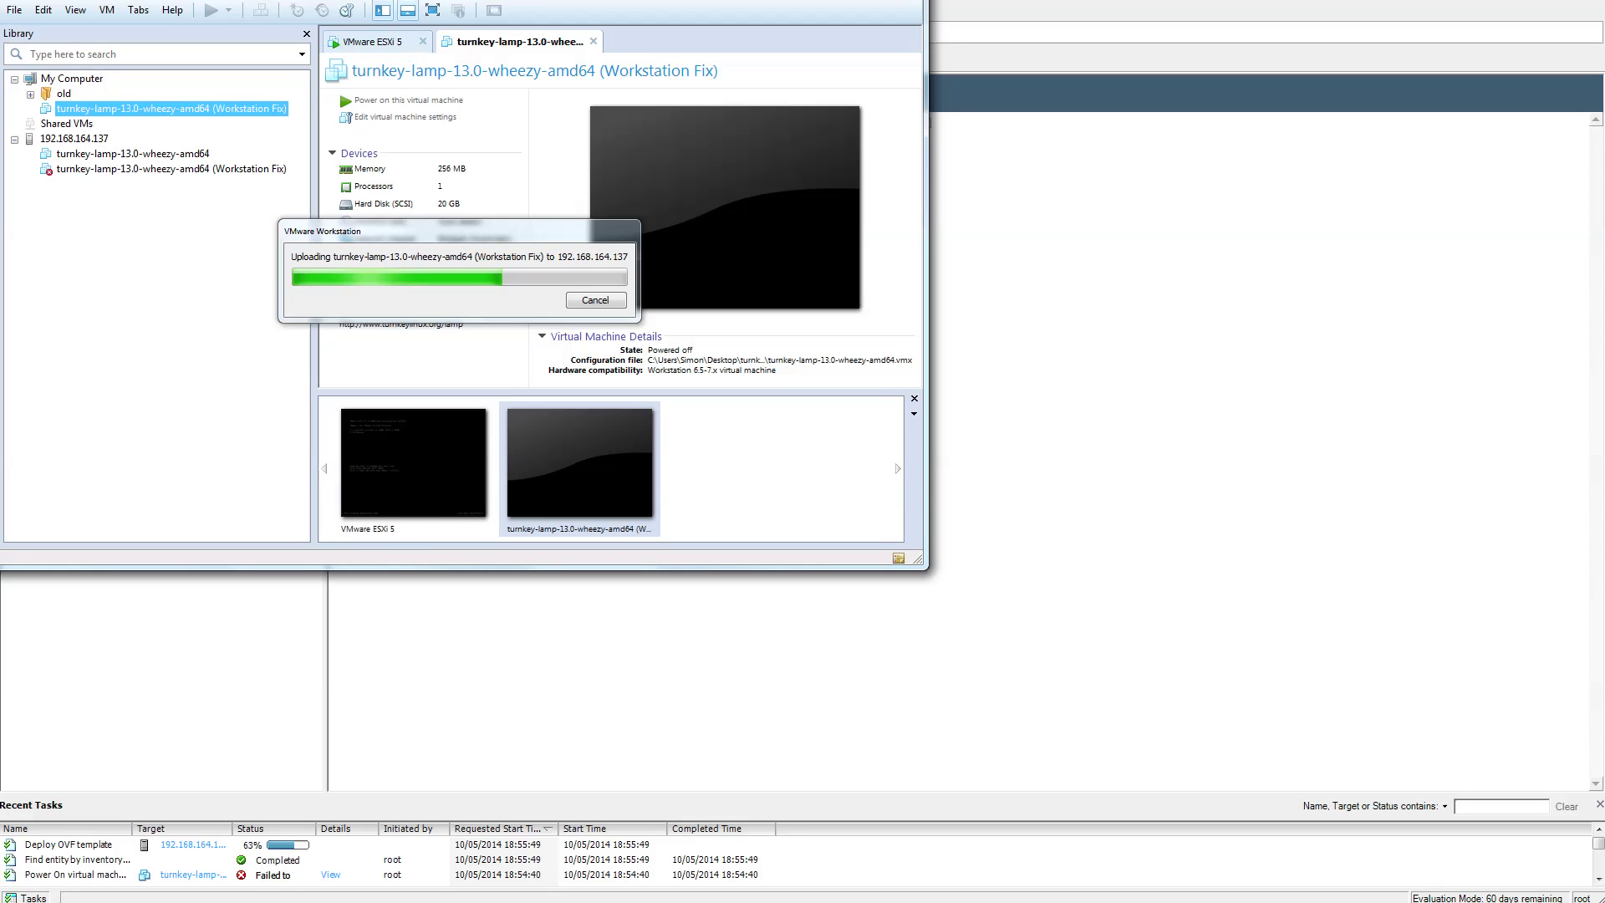
click(896, 15)
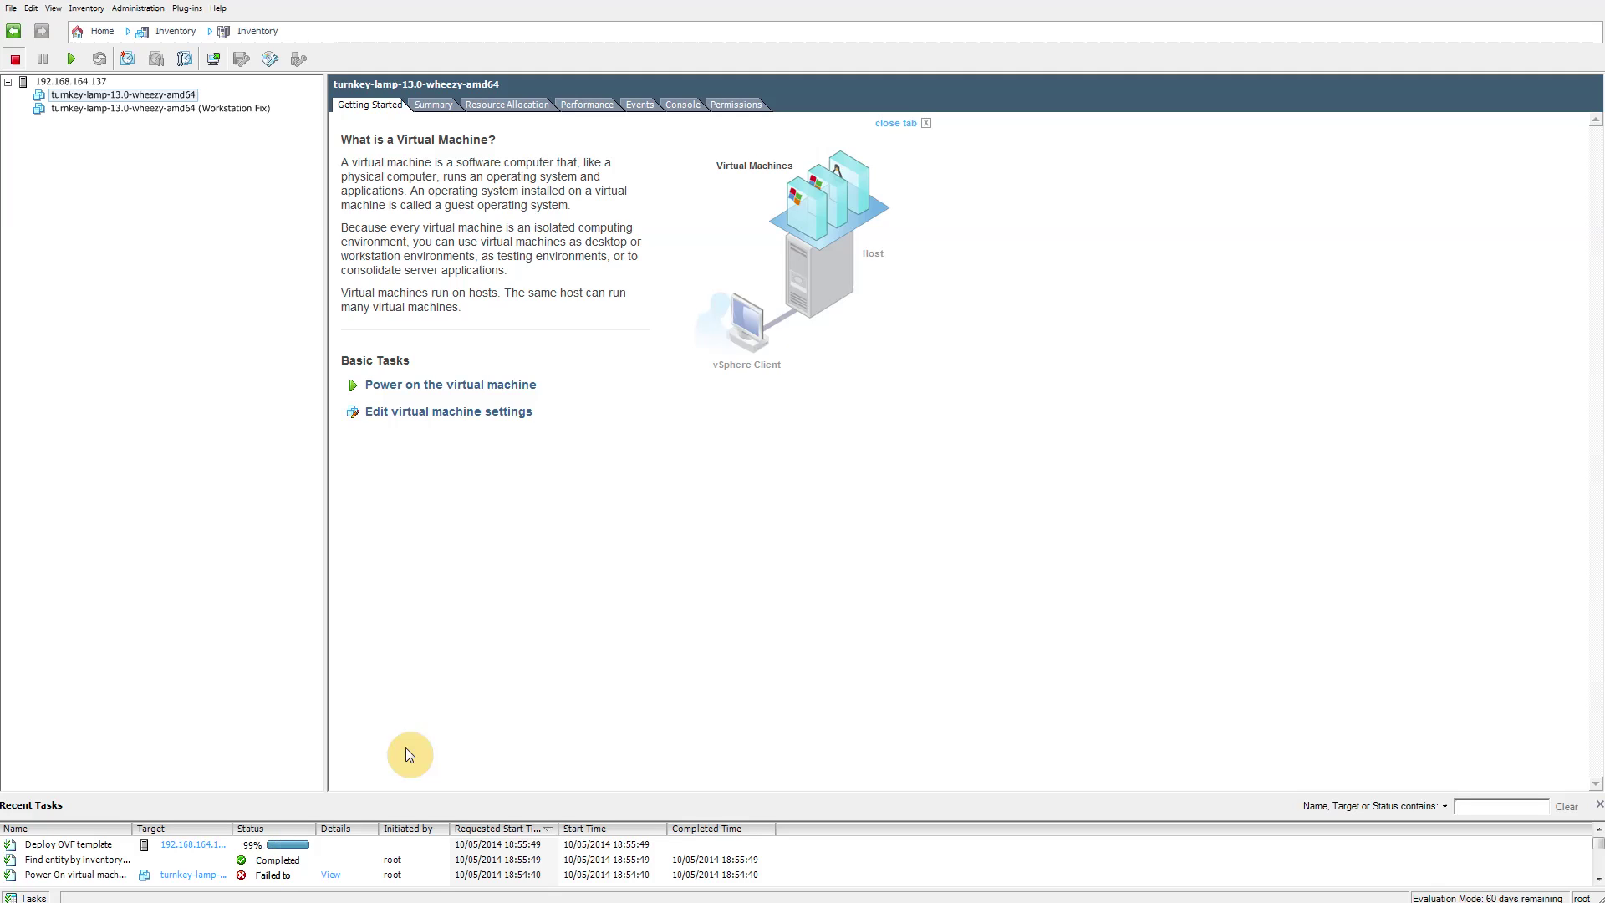
After the original VM fails with a disk error, power on the Workstation Fix VM.
click(195, 95)
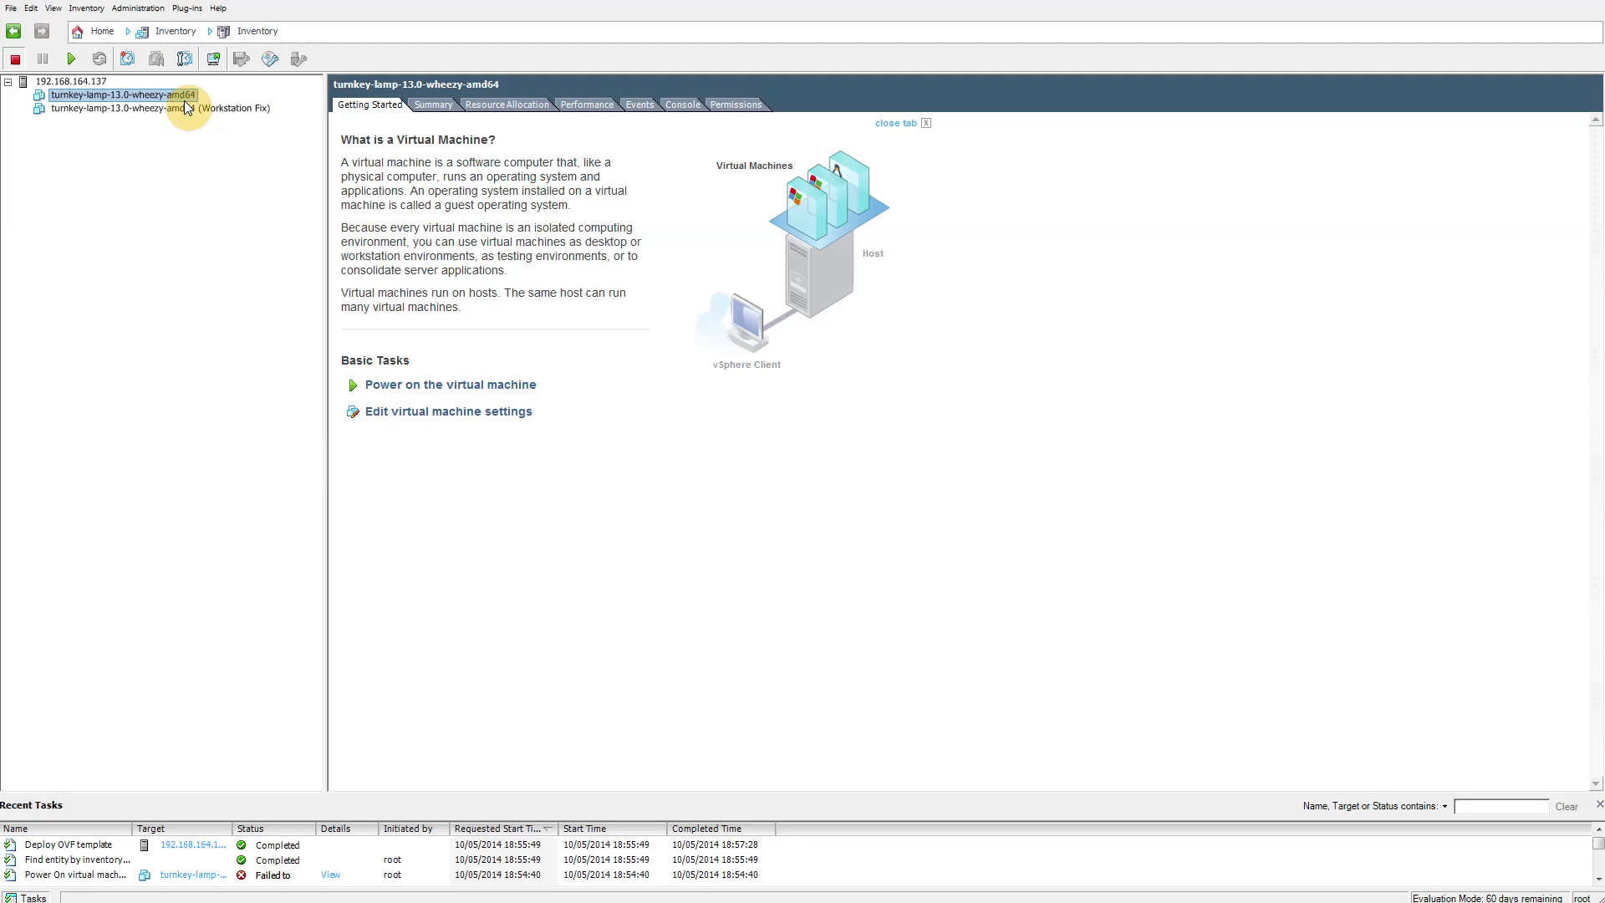
click(72, 60)
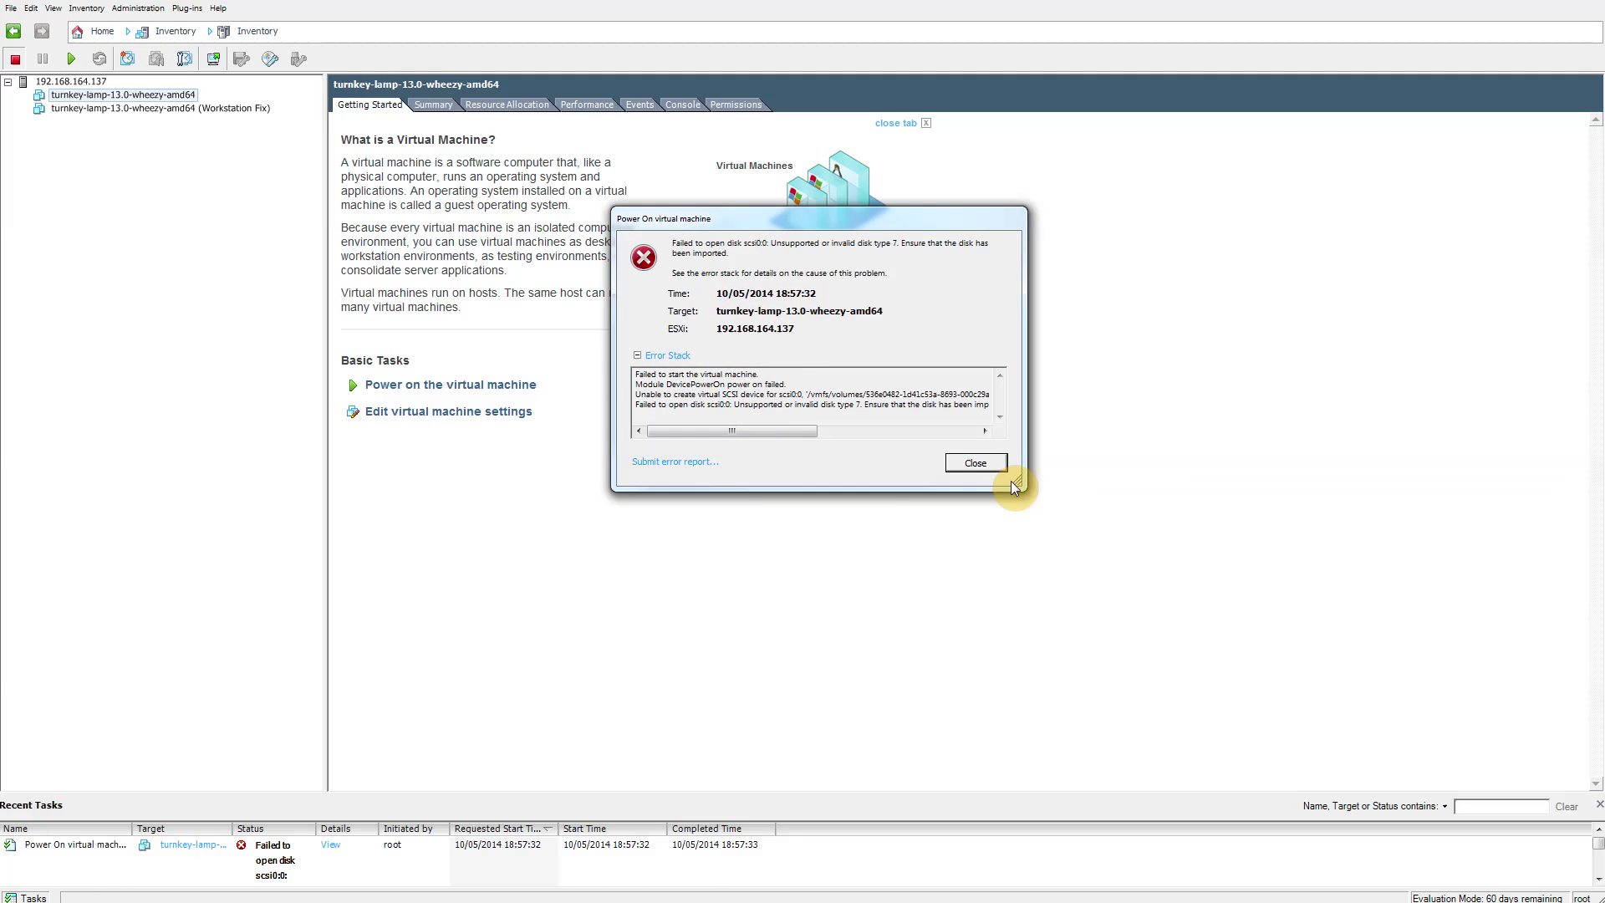
click(976, 464)
click(109, 107)
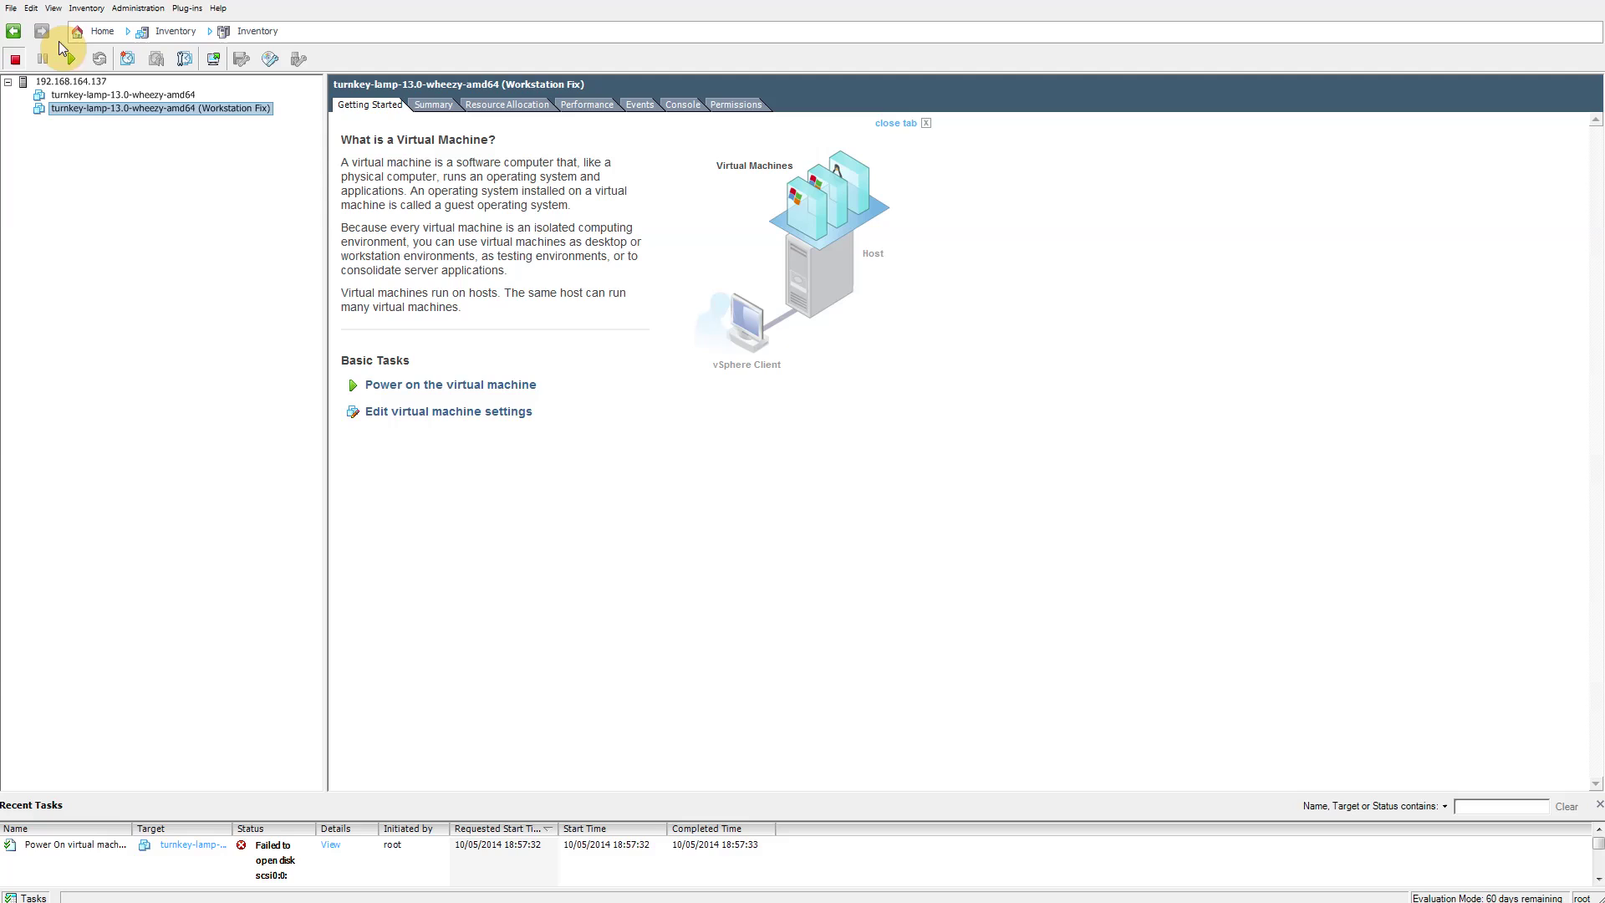
click(72, 58)
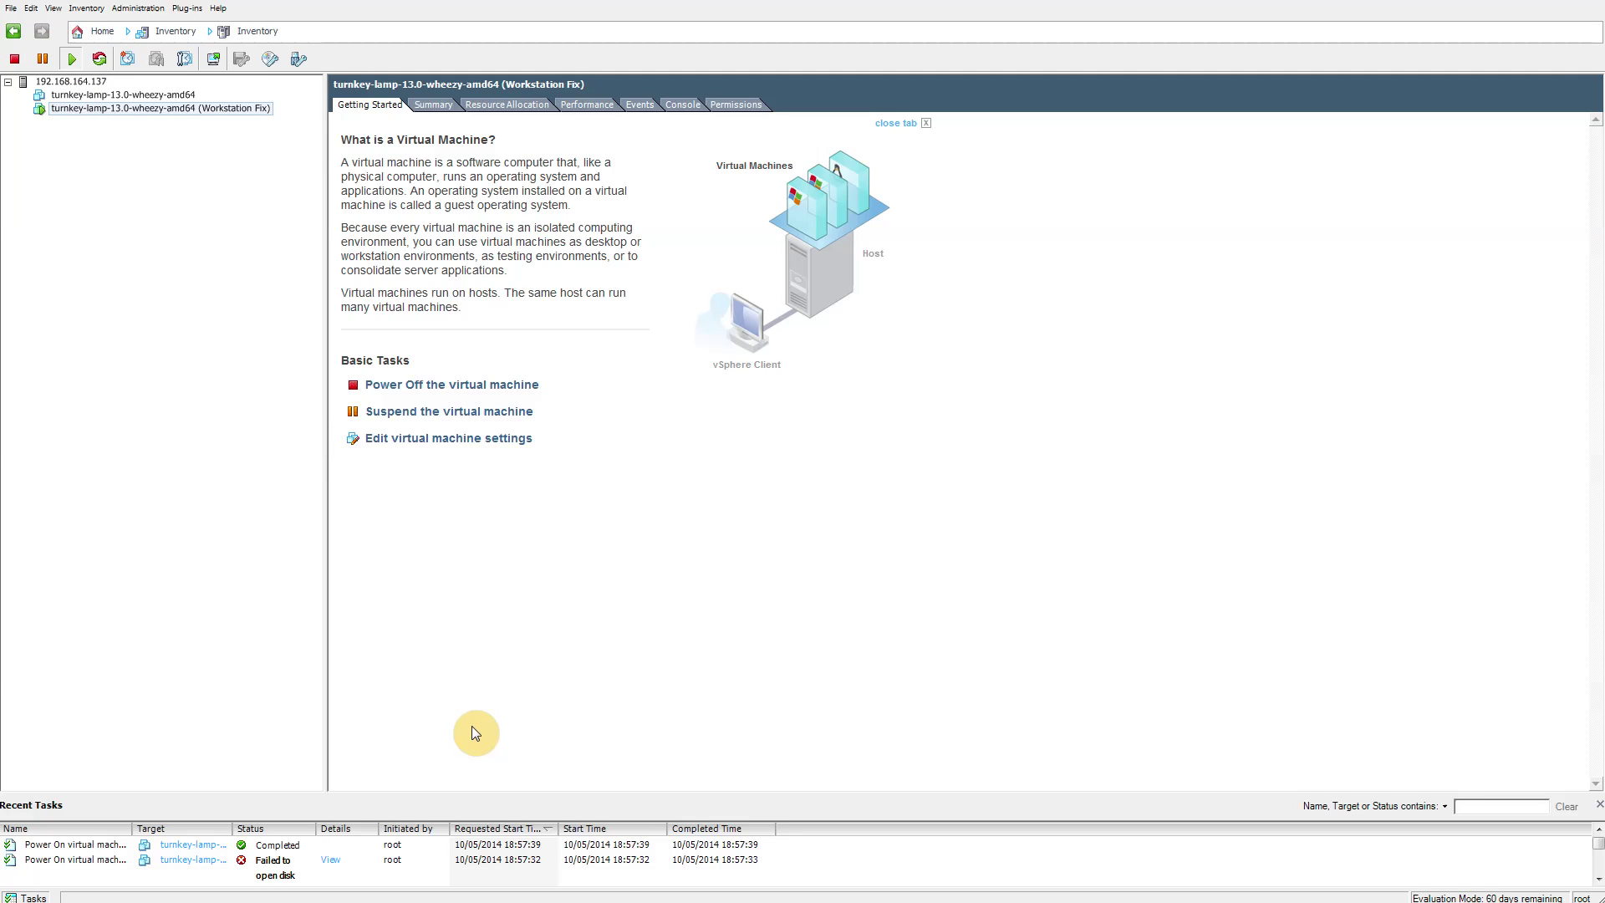
Watch the Workstation Fix VM boot in the Console tab, then request Power Off.
click(682, 104)
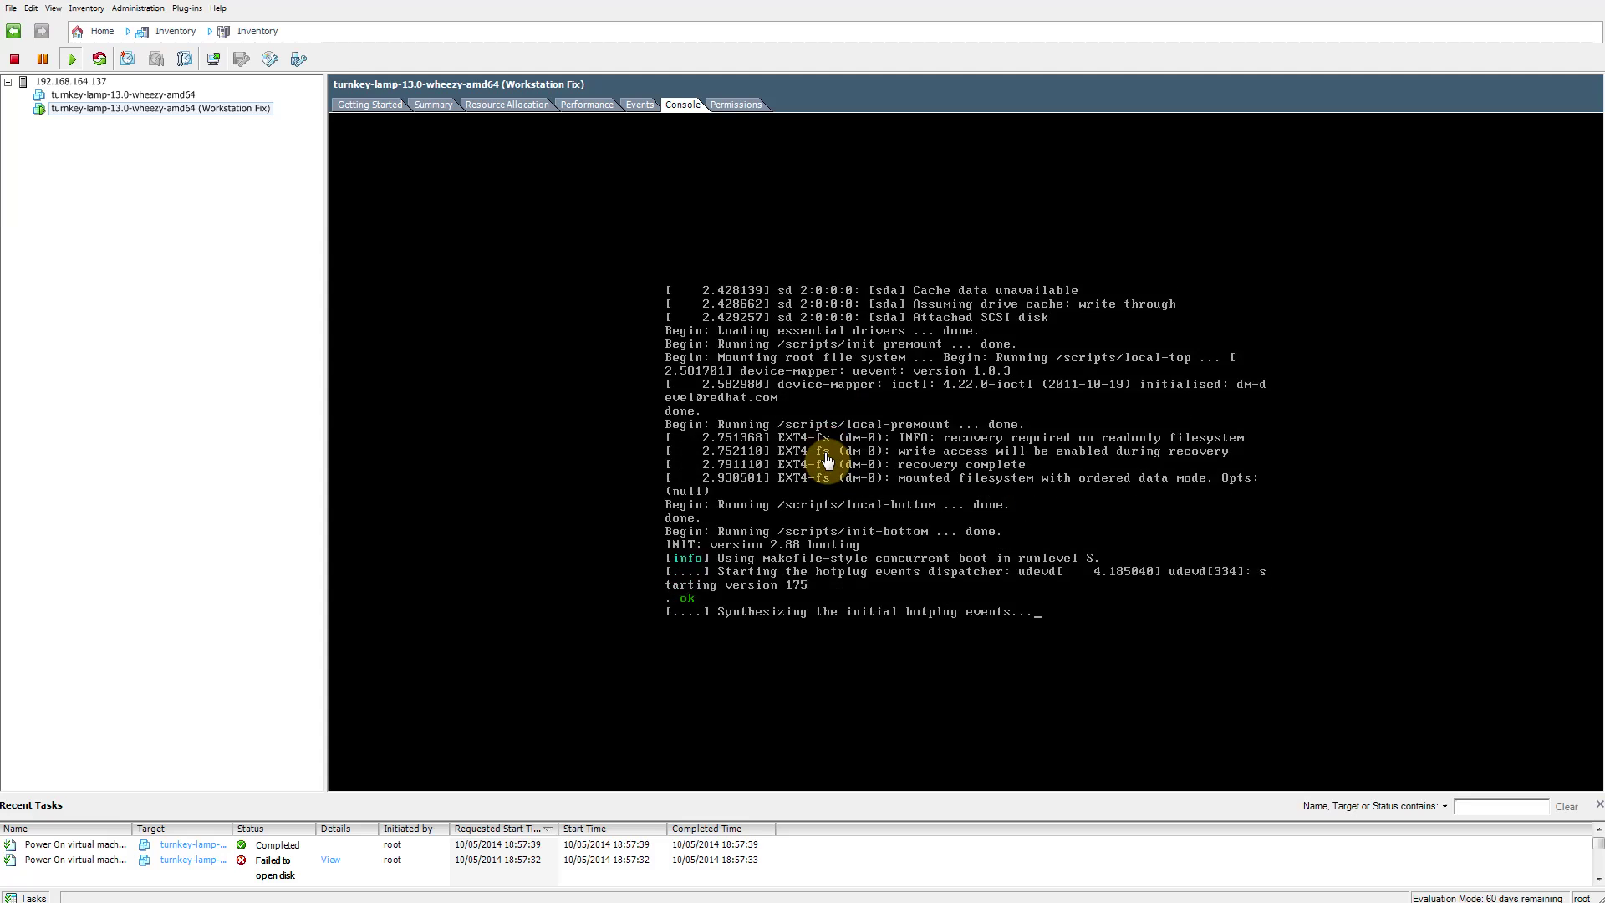
click(15, 58)
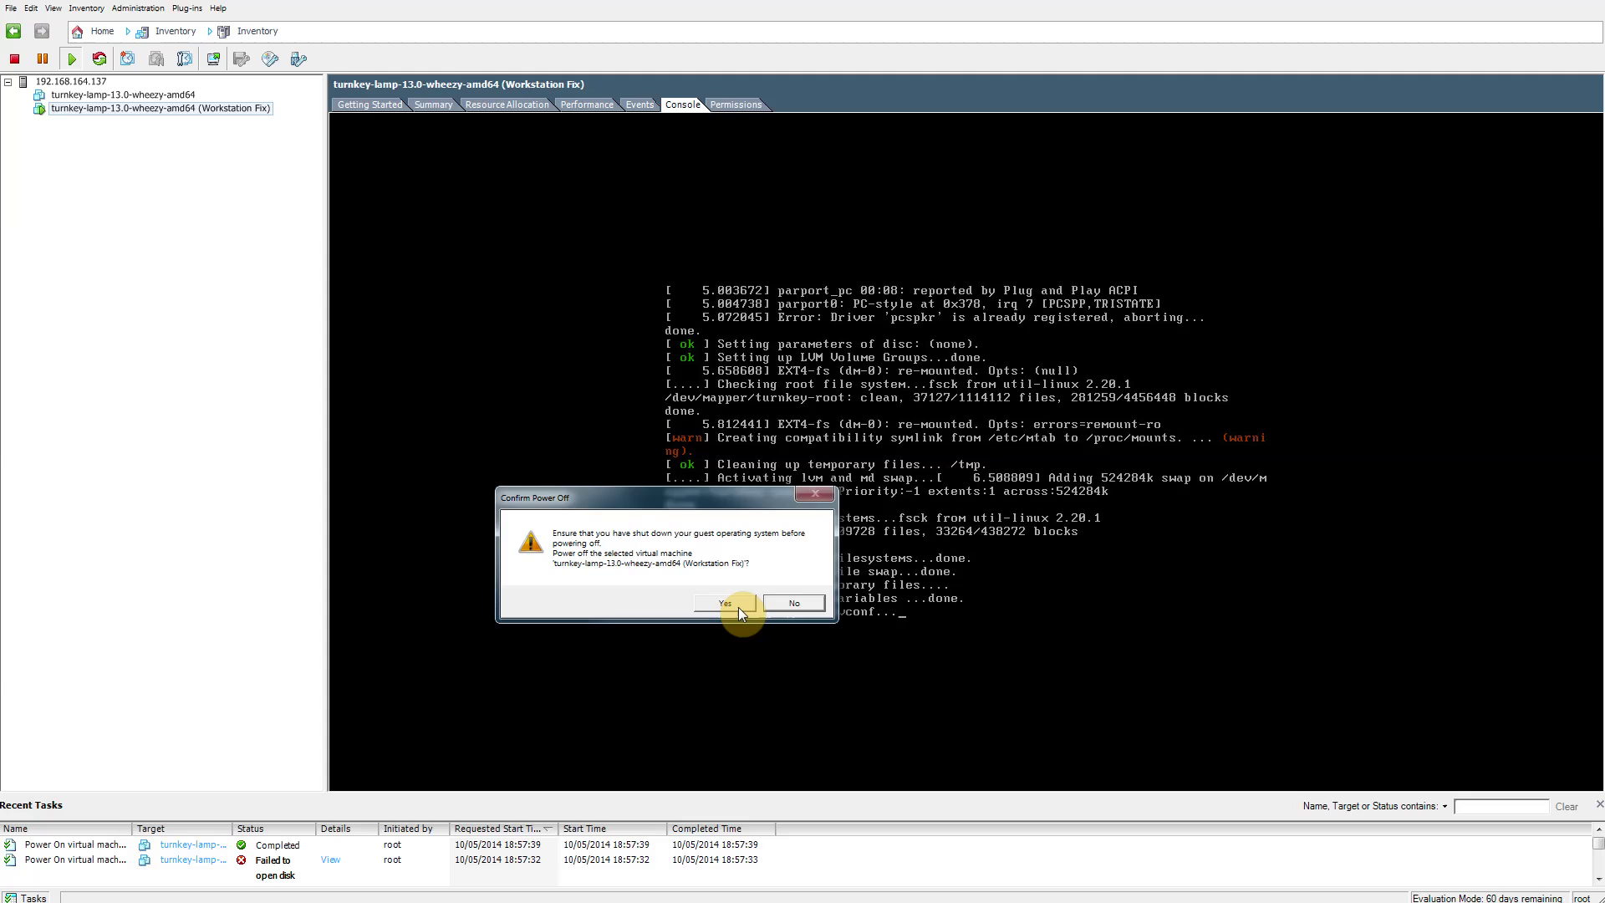